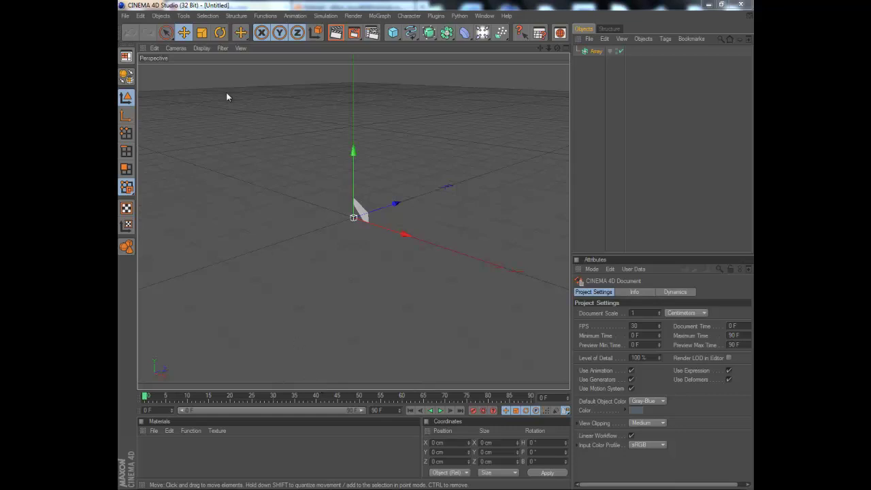
Delete the Array object from the untitled scene and open the project file Lightroom.c4d.
click(595, 52)
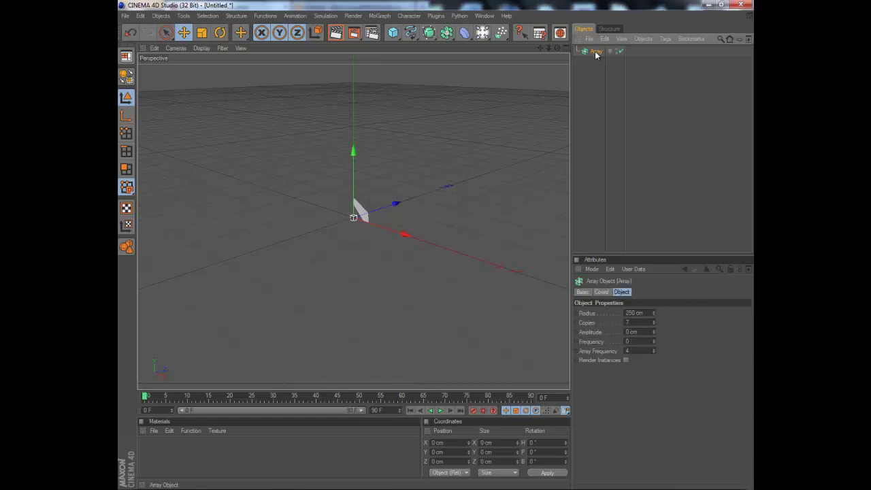
key(Delete)
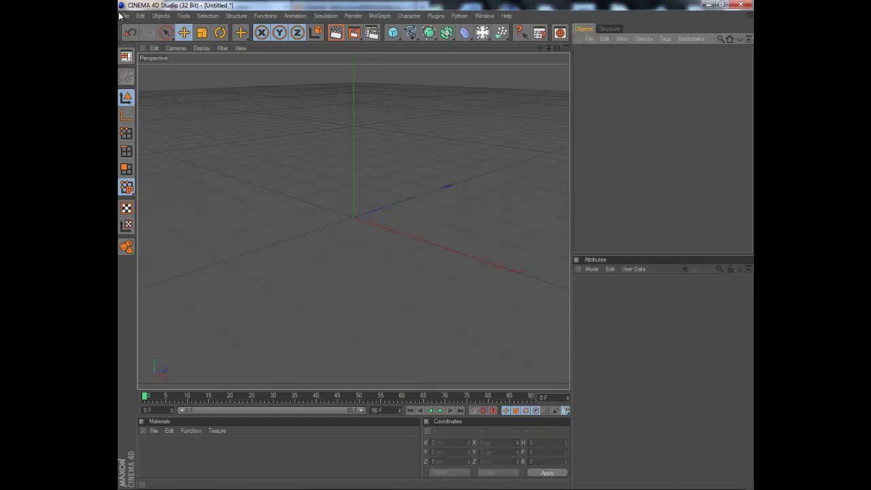
click(139, 16)
mouse_move(126, 16)
click(134, 40)
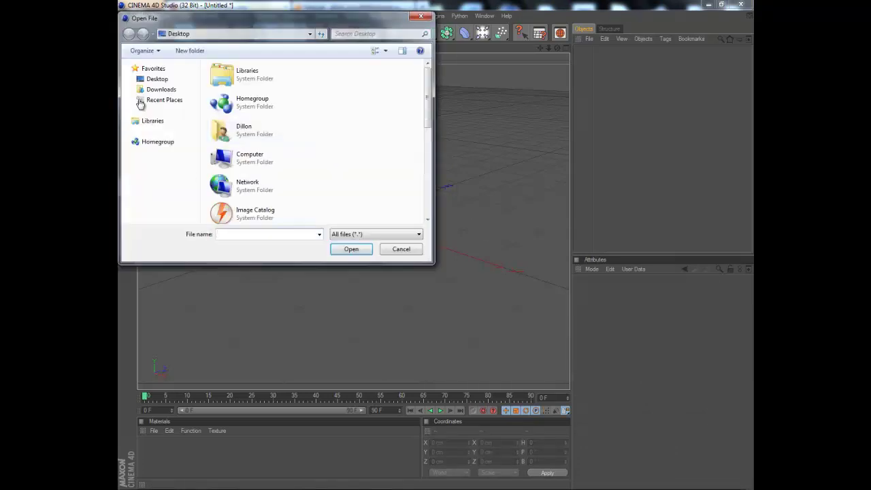
text(light)
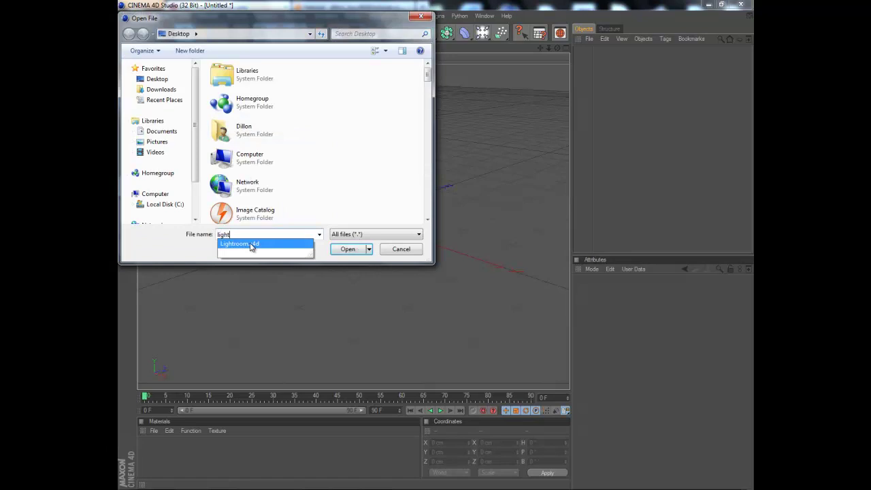
click(252, 244)
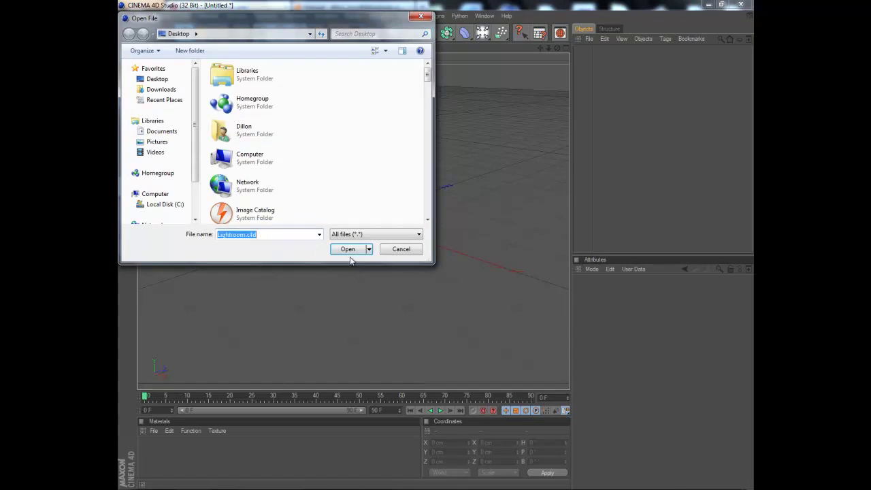
click(348, 249)
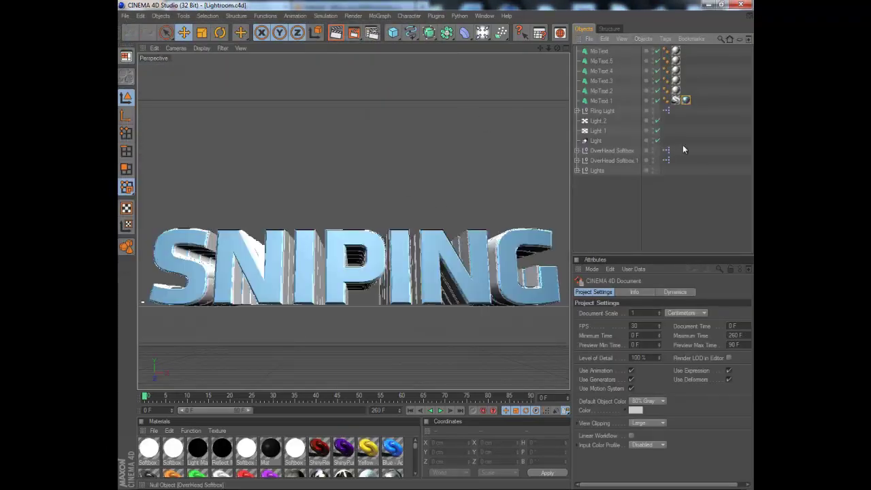
Change the text of all six MoText objects to "YouTube".
click(601, 100)
shift+click(601, 91)
shift+click(601, 80)
shift+click(607, 71)
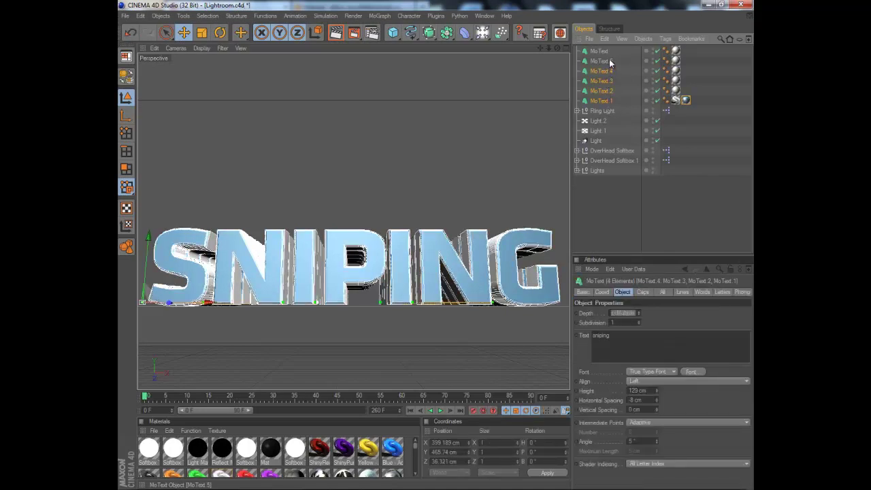
shift+click(609, 60)
shift+click(609, 50)
click(634, 341)
drag(634, 341, 467, 329)
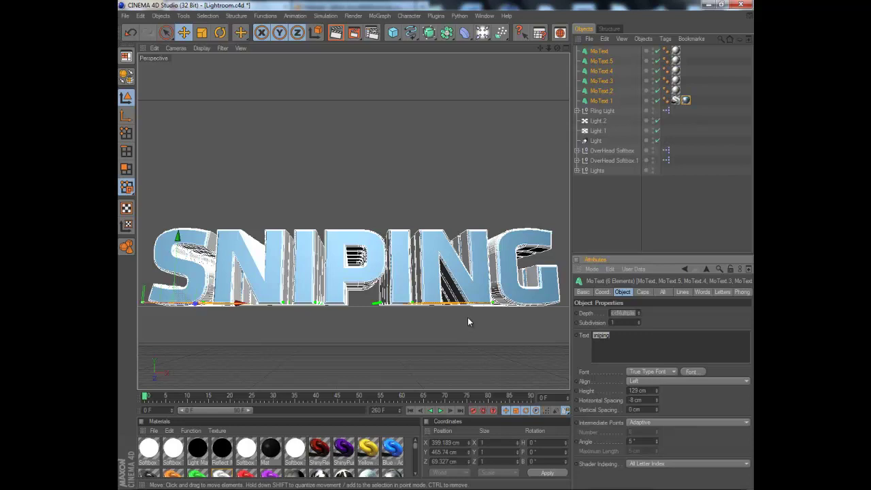
text(YouTube)
click(482, 333)
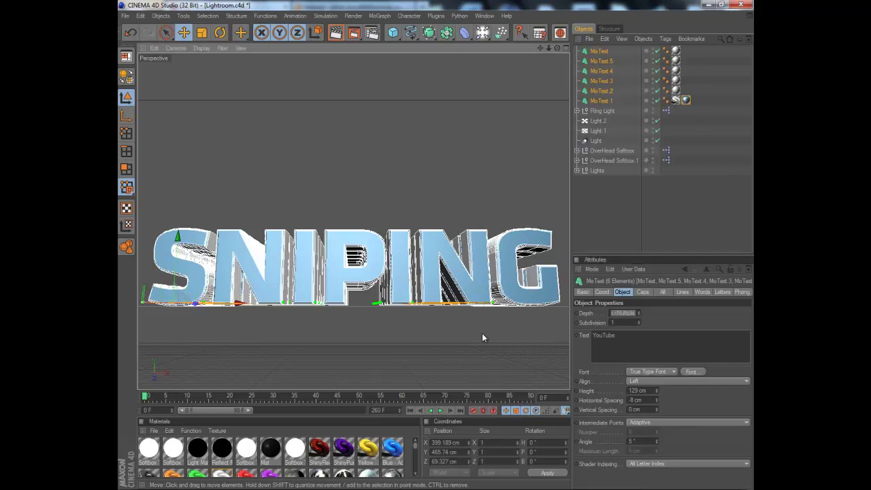
Set the font of all six MoText objects to Transformers in the Regular style.
click(598, 52)
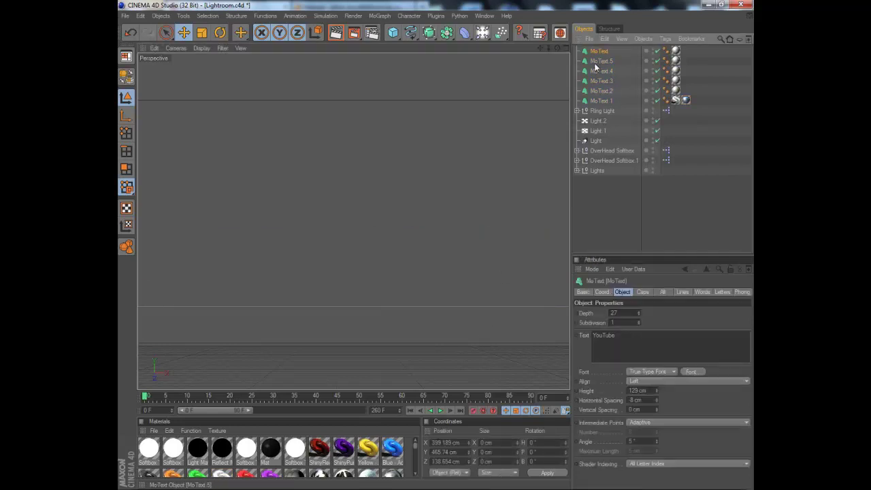
ctrl+click(595, 61)
ctrl+click(595, 72)
shift+click(601, 91)
shift+click(602, 101)
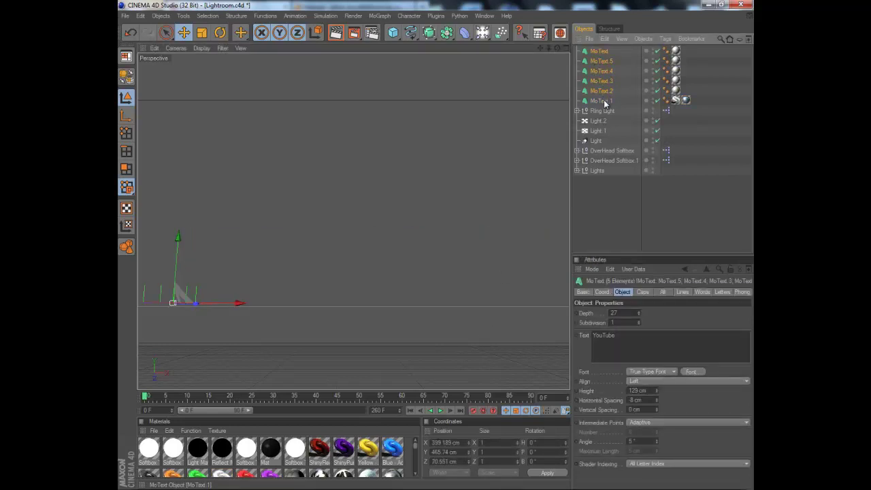
click(689, 372)
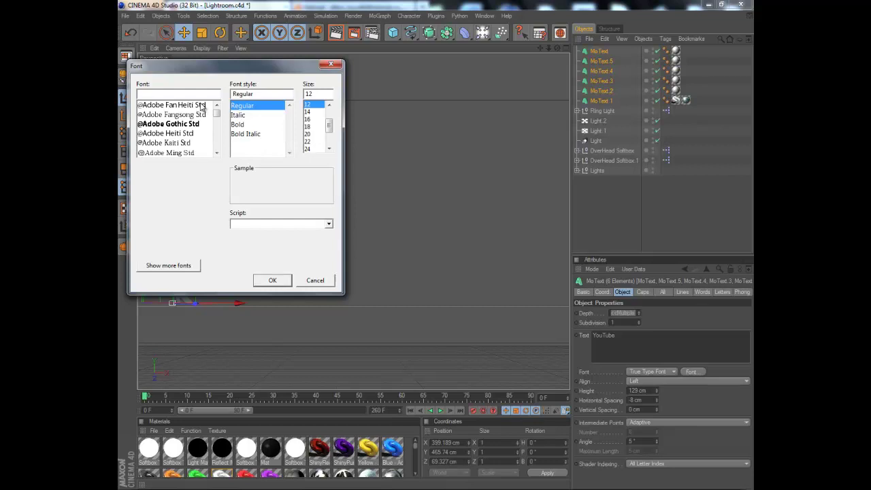
text(Trans)
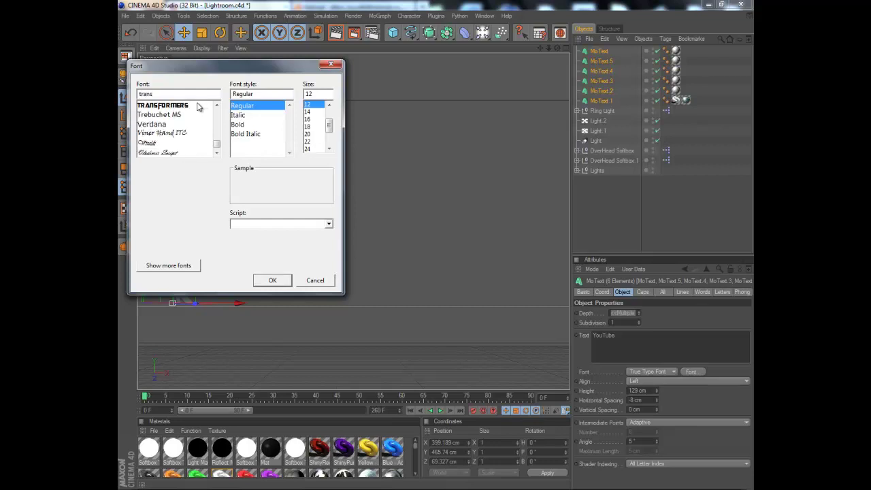
click(200, 106)
click(272, 281)
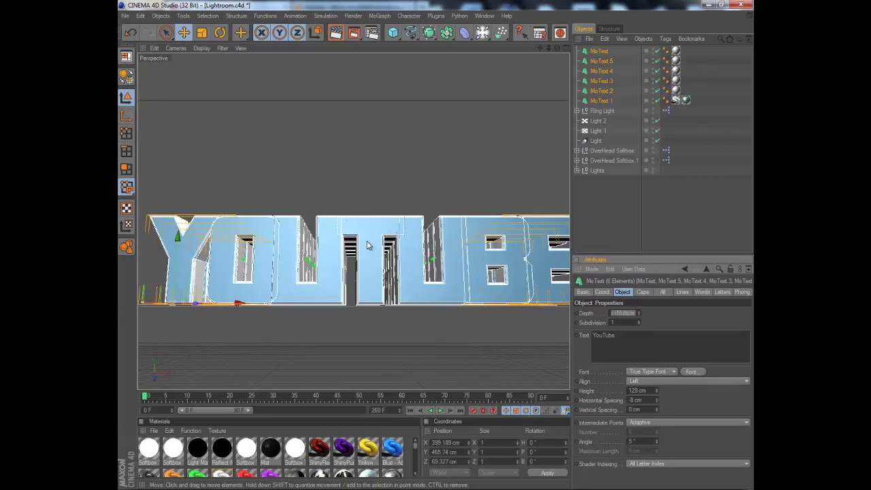
Set the horizontal spacing of the six selected MoText objects to -4 cm.
scroll(385, 244, down, 3)
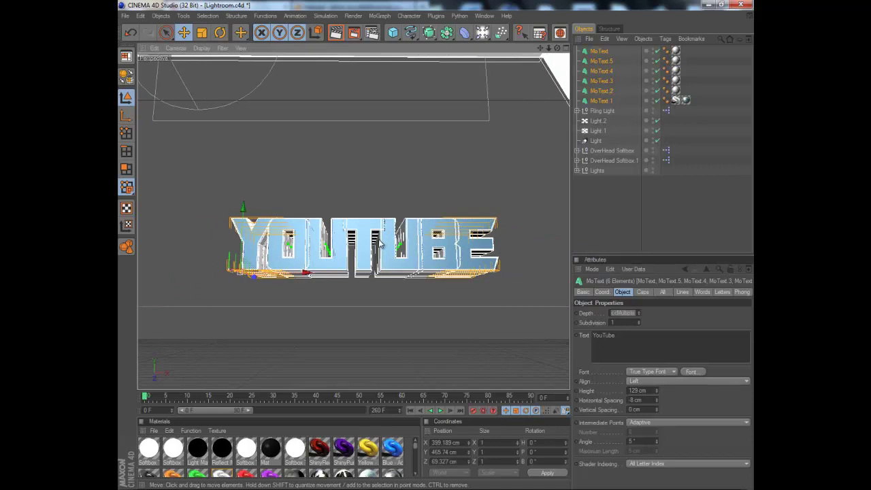
scroll(376, 245, up, 5)
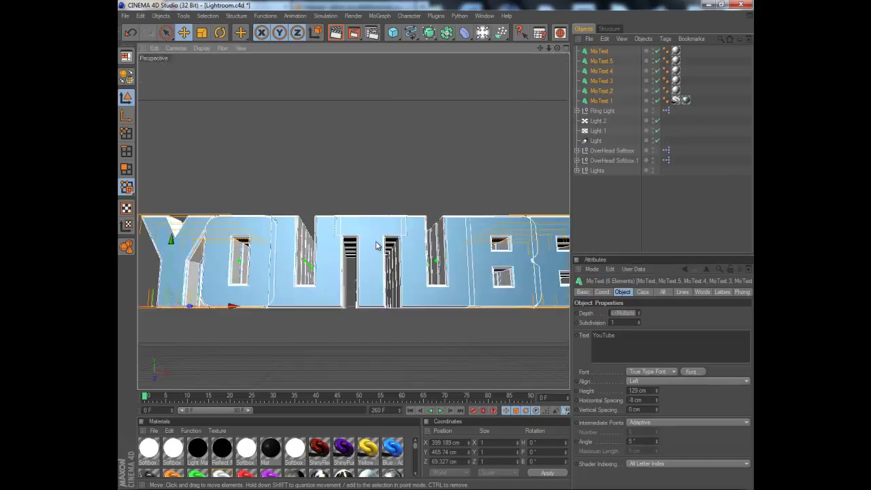
scroll(377, 245, down, 1)
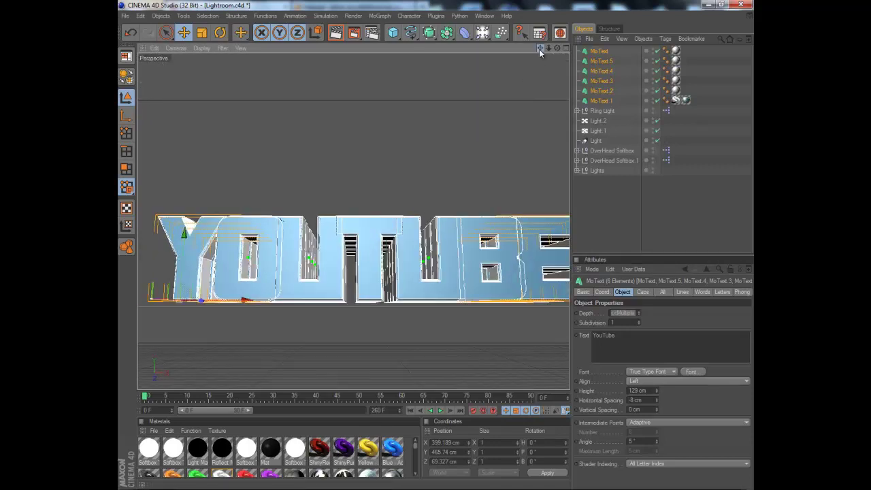
drag(540, 48, 437, 245)
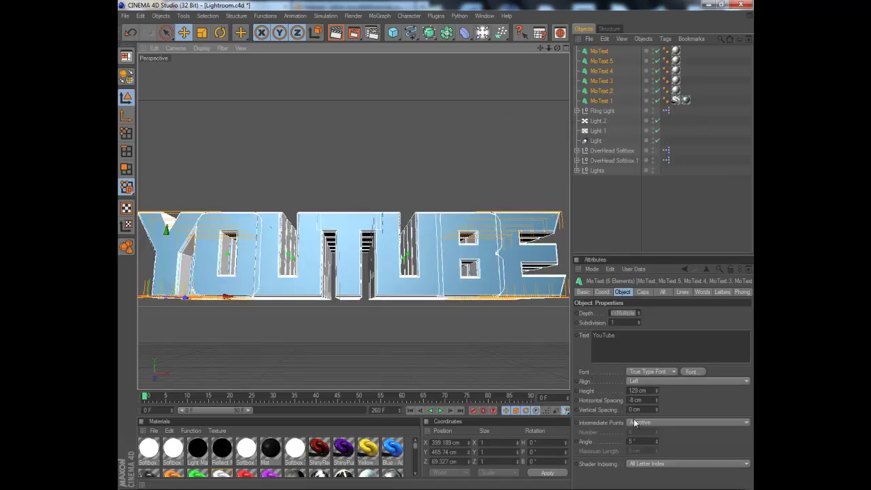
click(656, 400)
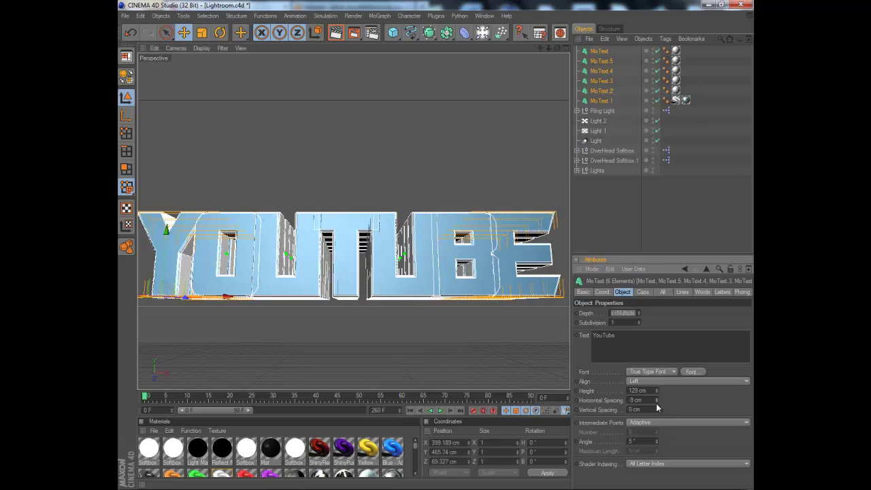
click(656, 401)
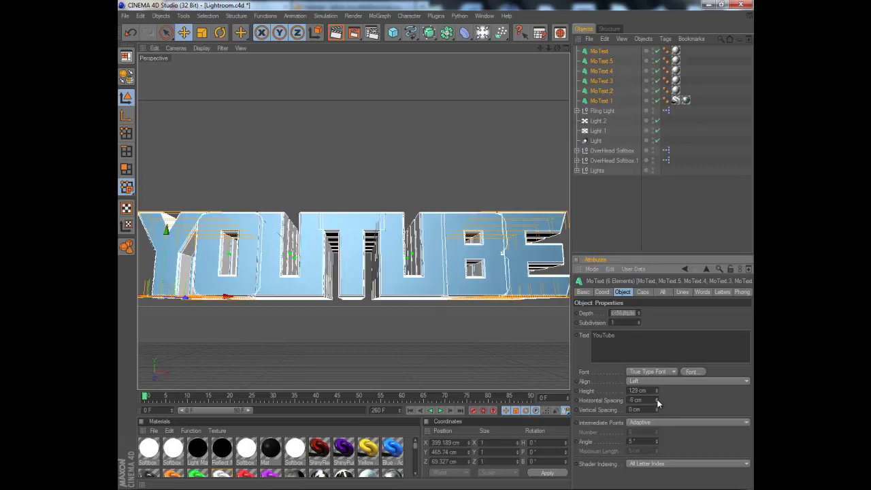
click(656, 401)
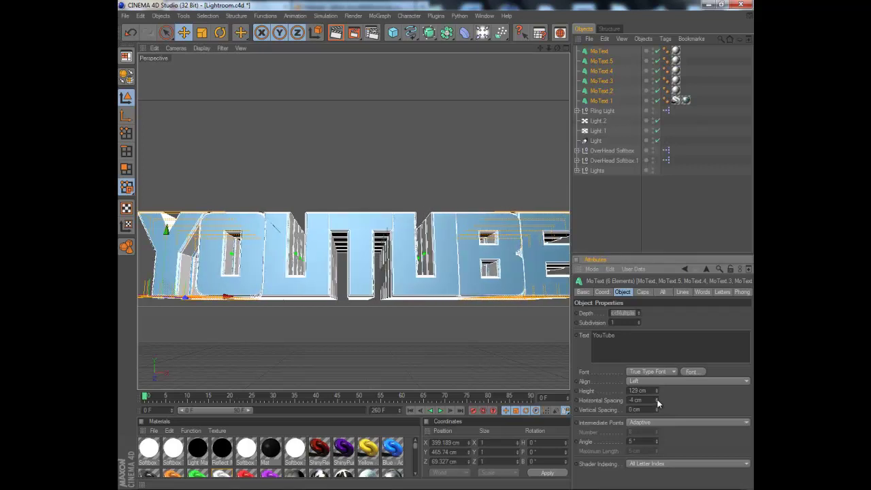
click(656, 401)
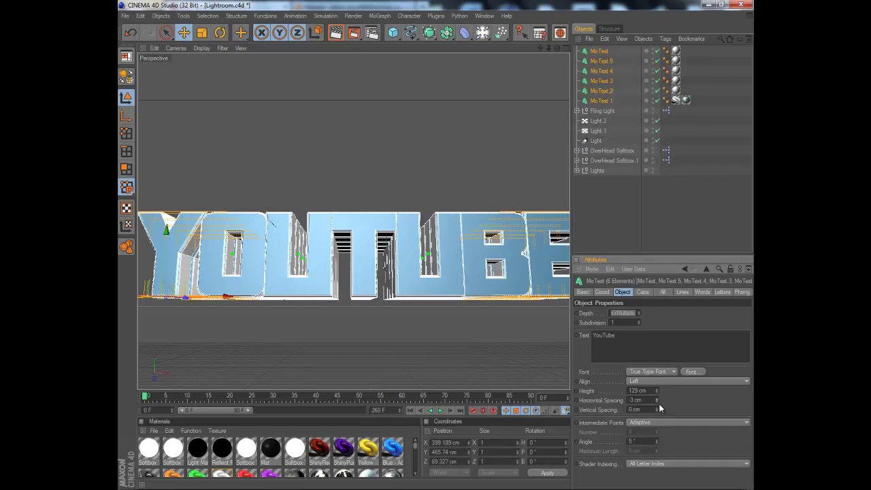
click(656, 402)
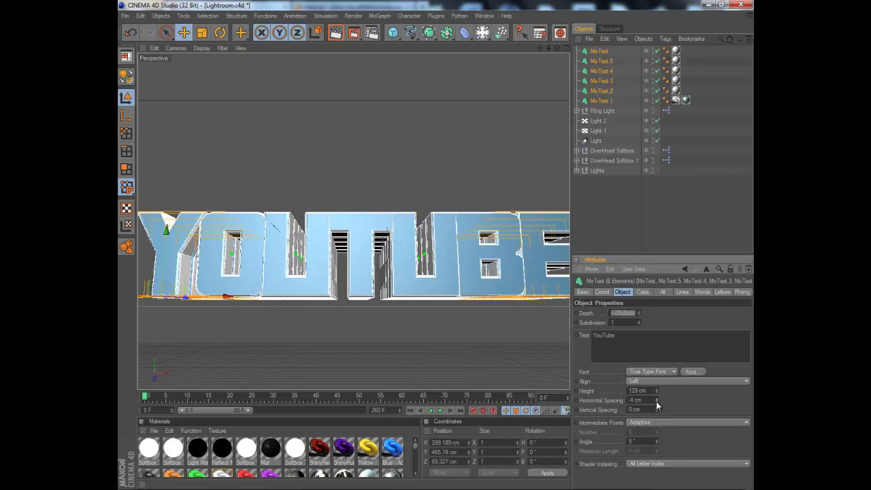
click(606, 208)
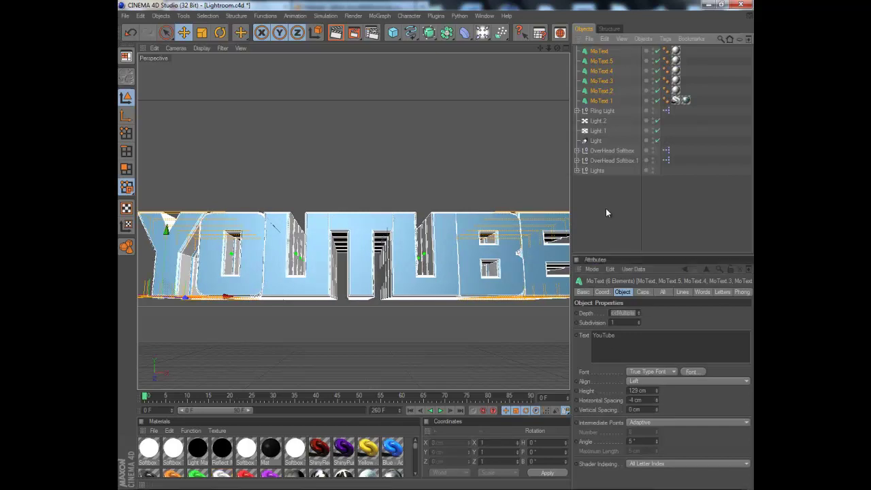
Replace the Blue Reflective material on MoText.1 with the ShinyWhite material.
click(685, 100)
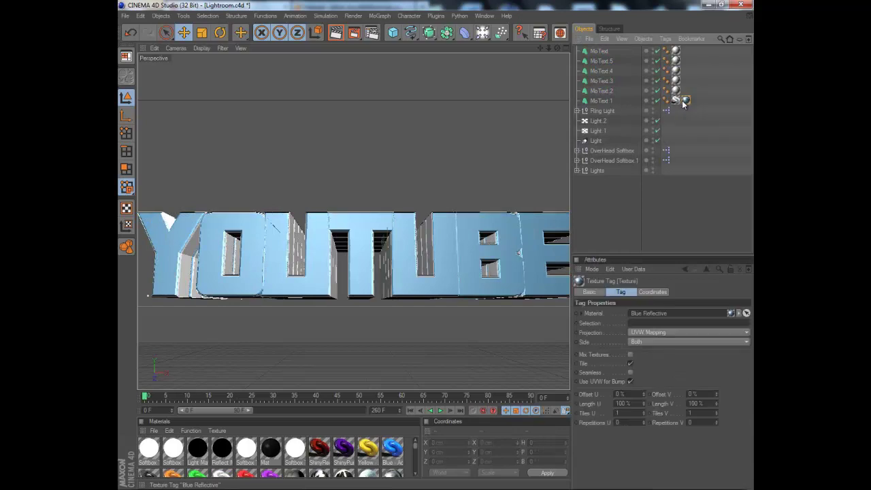
key(Delete)
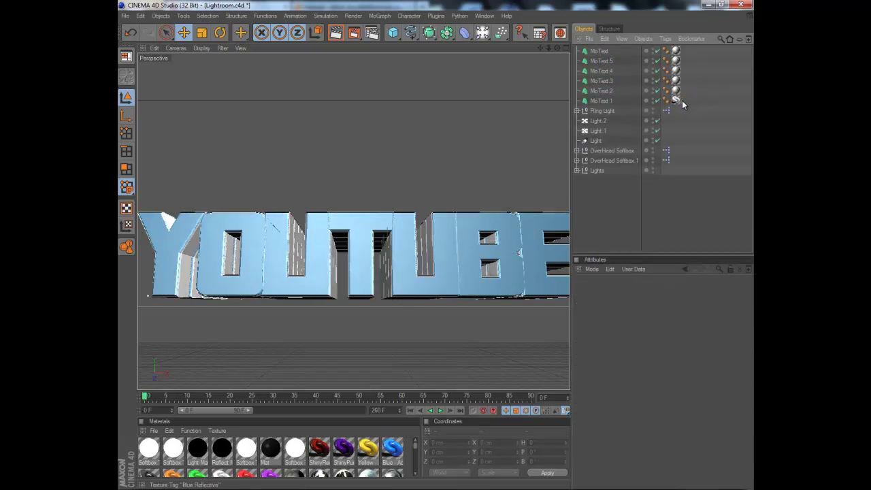
scroll(416, 456, down, 2)
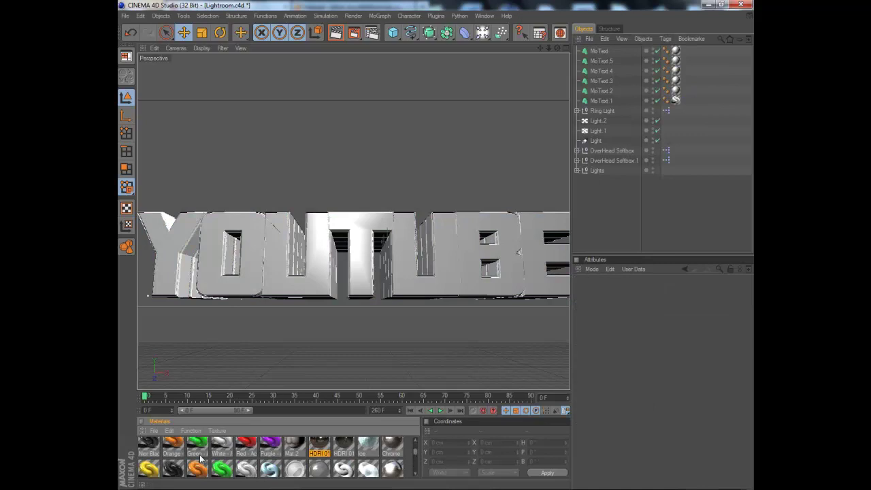
drag(242, 470, 599, 102)
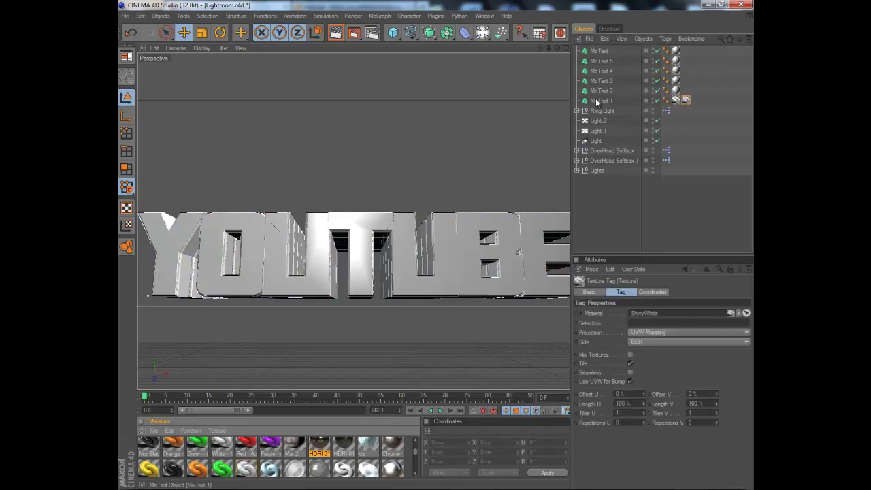
Duplicate the MoText.1 object together with its materials.
click(600, 101)
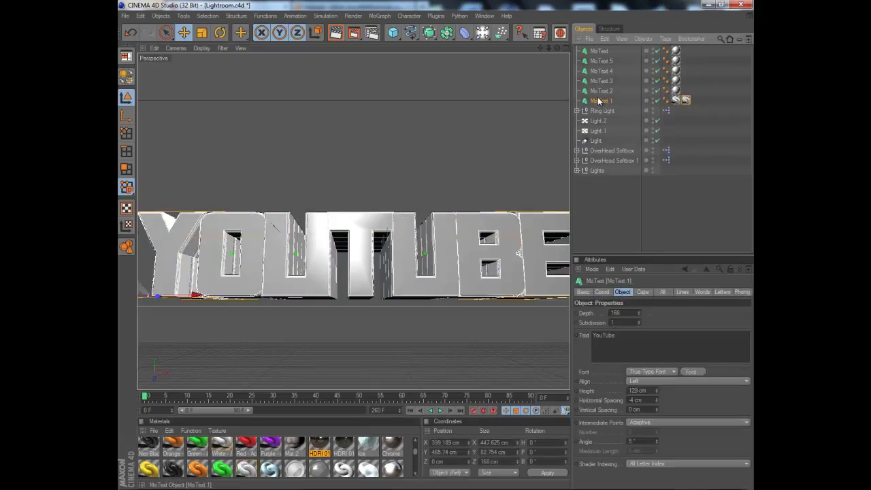
key(ctrl+c)
key(ctrl+v)
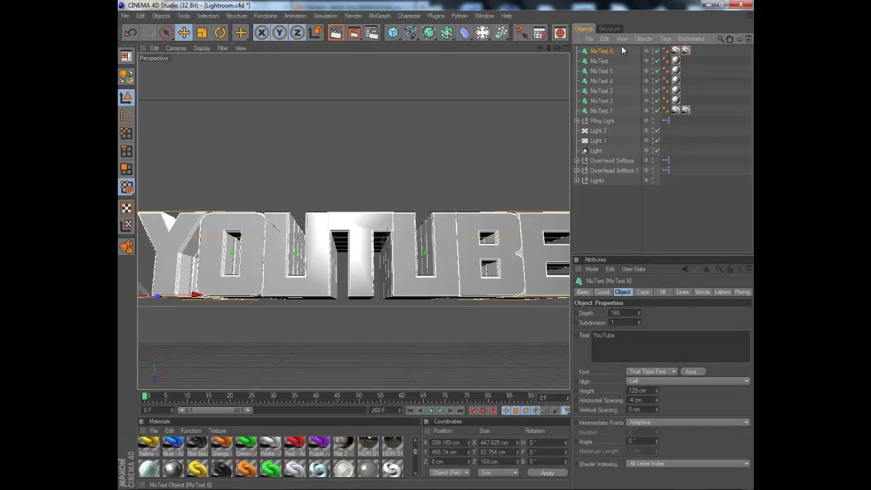
Set both the start and end caps of the duplicated text to Fillet, keeping the start radius at 1 cm.
click(642, 291)
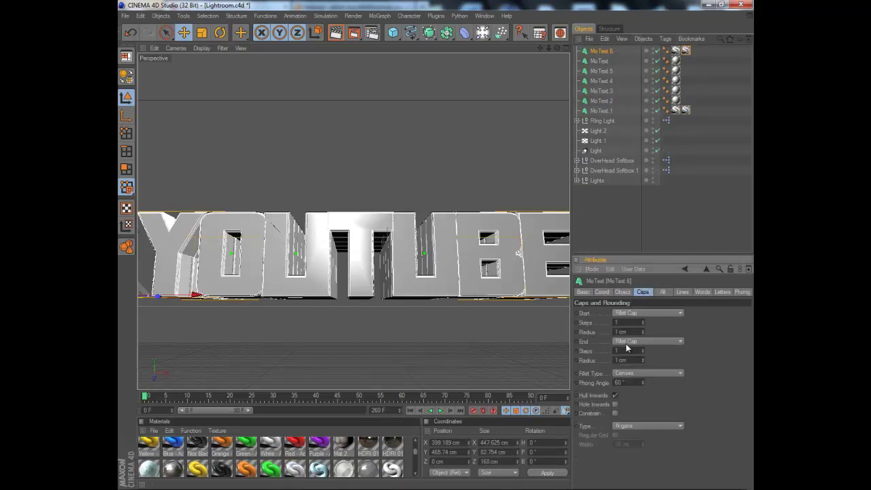
click(634, 315)
click(624, 347)
click(633, 341)
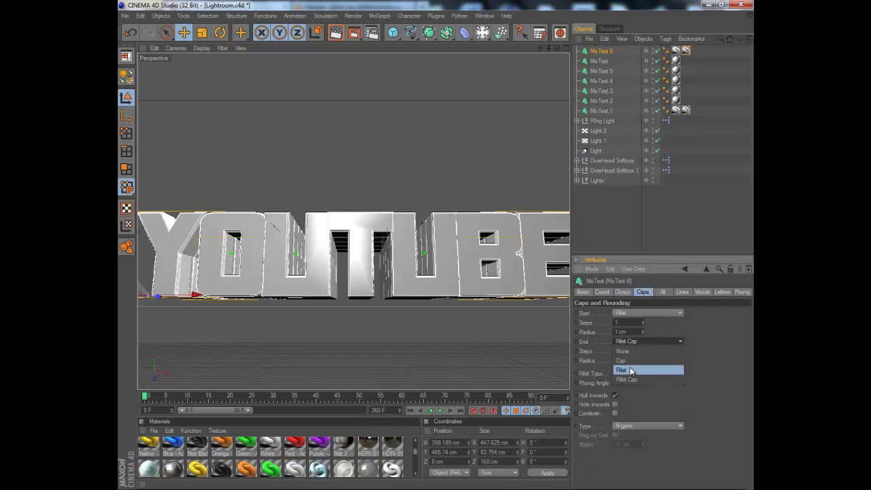
click(626, 369)
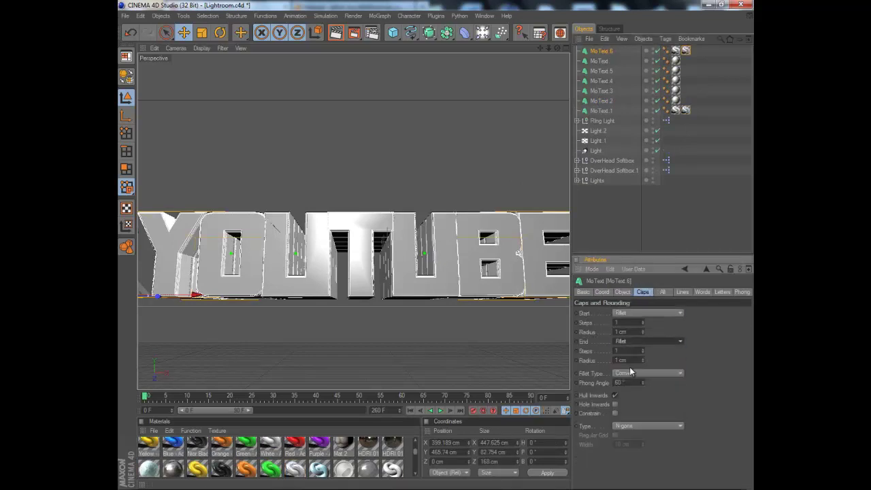
click(642, 330)
click(643, 335)
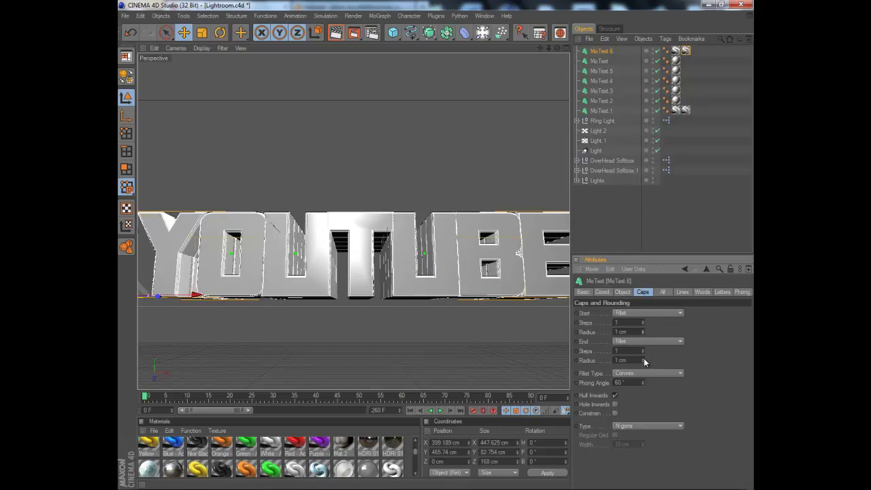
Set the start and end fillet radii of MoText.6 to 2 cm and apply a black material to it.
click(644, 341)
click(643, 379)
click(643, 342)
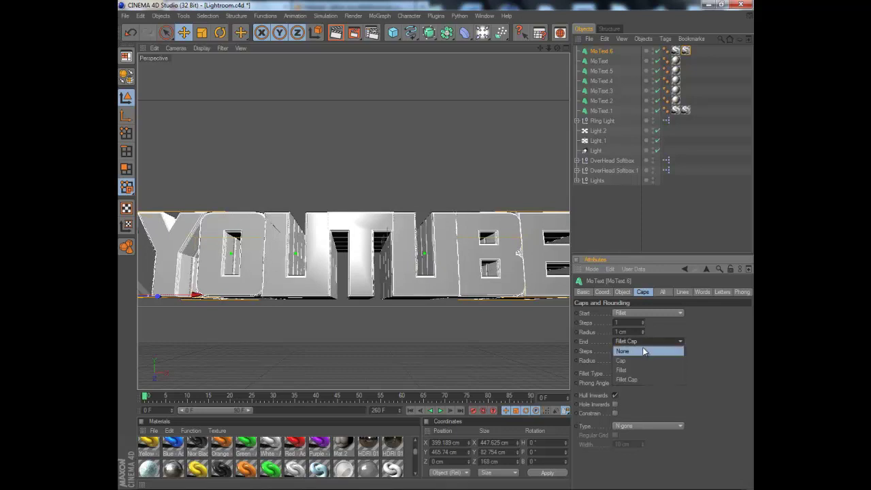
click(643, 370)
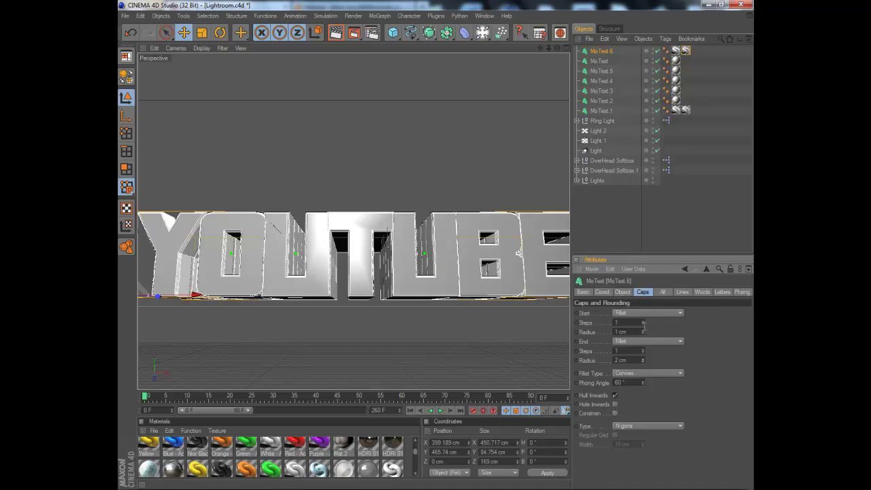
click(642, 330)
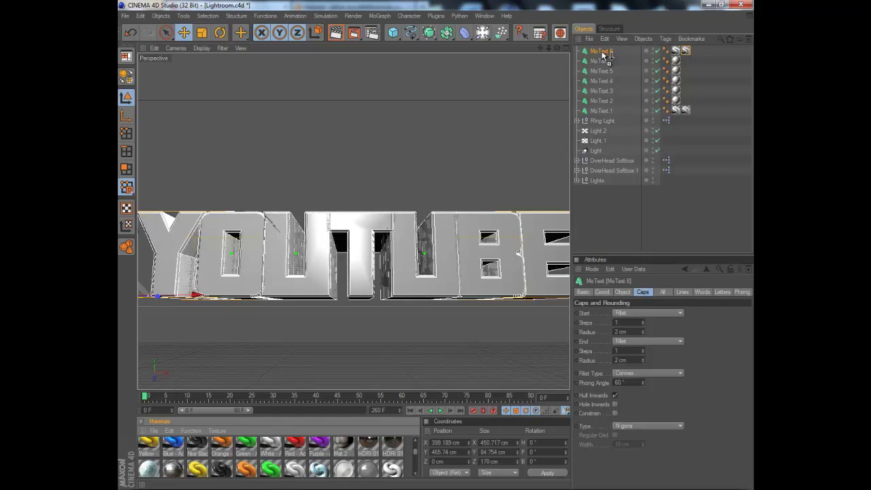
click(636, 238)
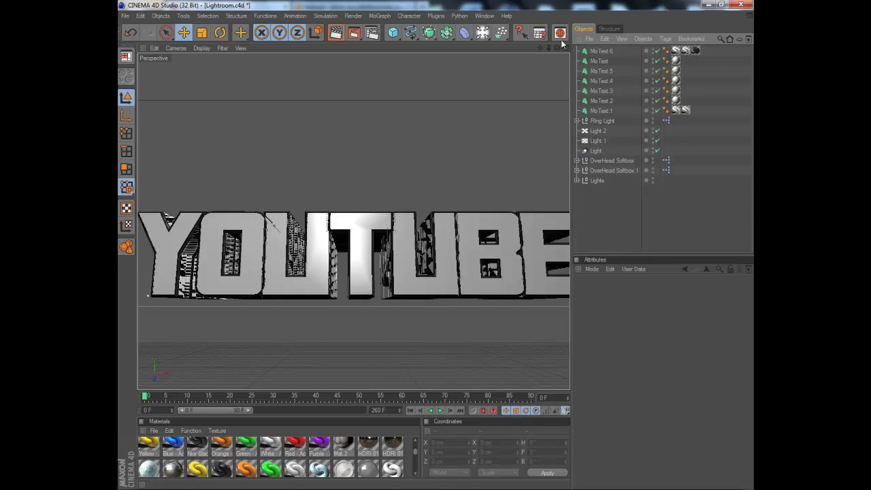
Add a MoGraph Group effector with all seven MoText objects selected.
mouse_move(436, 245)
alt+mouse_down()
mouse_move(450, 246)
mouse_move(436, 245)
alt+mouse_up()
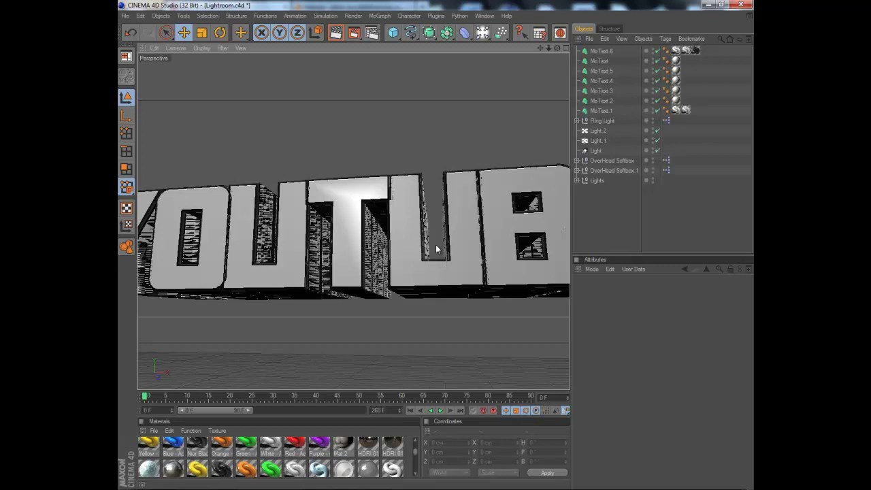
drag(558, 47, 435, 245)
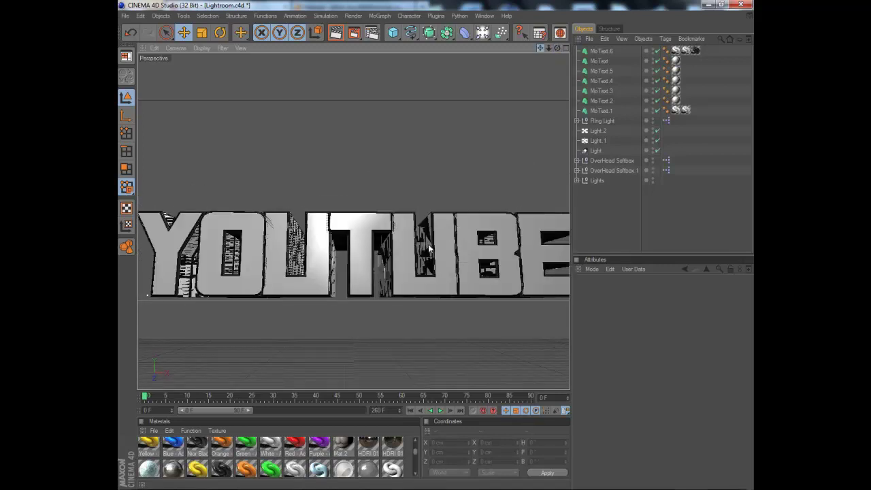
scroll(366, 343, down, 3)
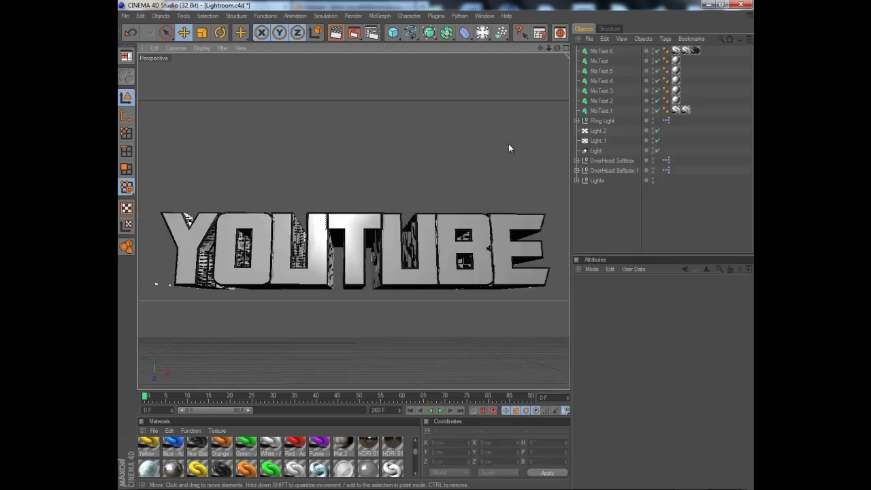
scroll(436, 245, up, 4)
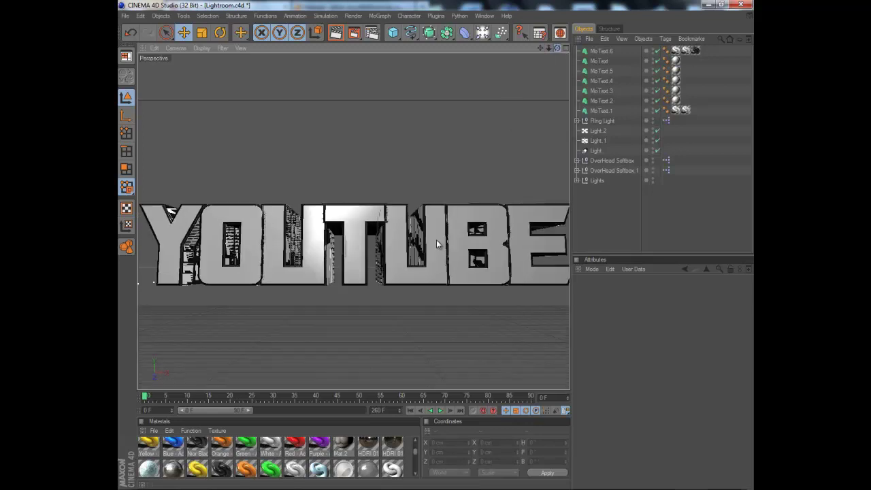
scroll(429, 251, down, 1)
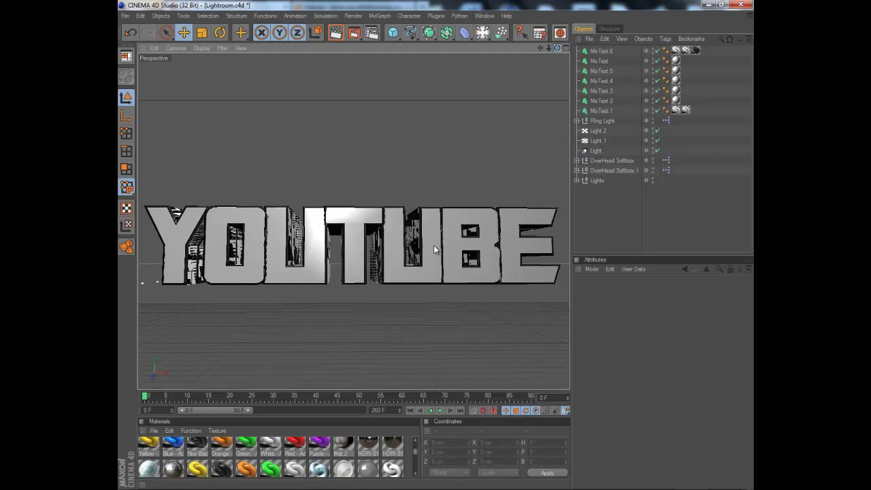
click(601, 51)
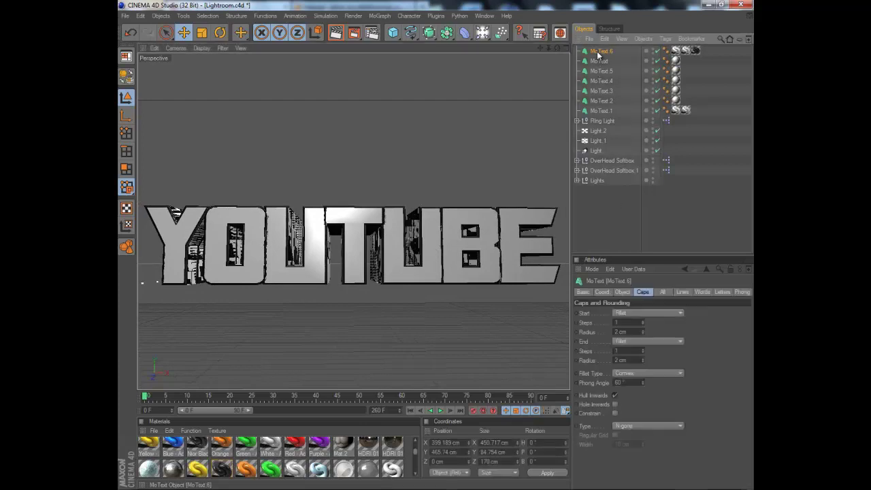
shift+click(583, 110)
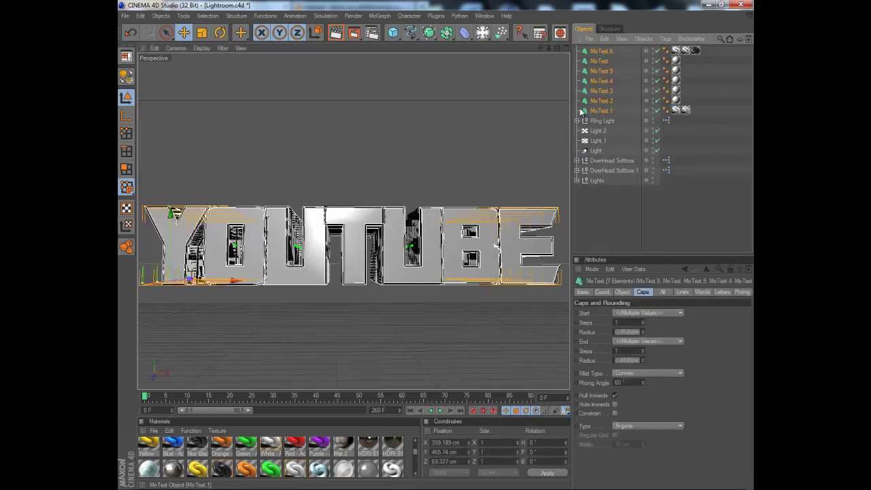
click(382, 15)
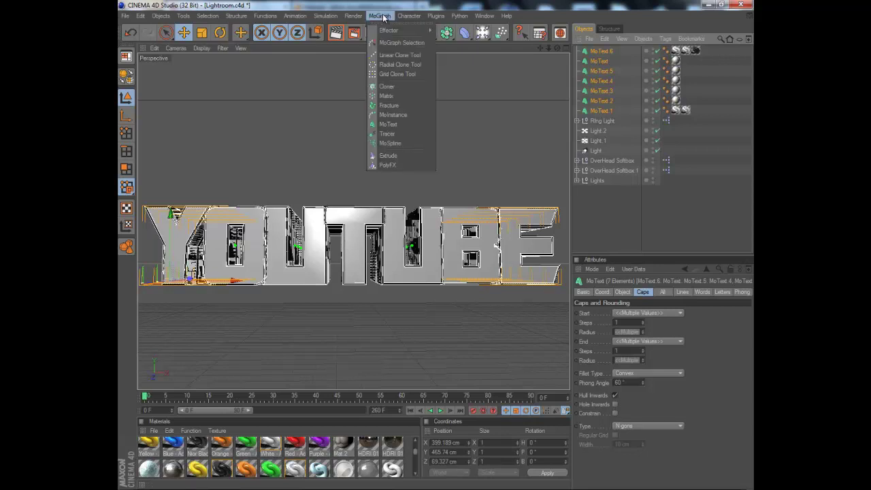
mouse_move(382, 34)
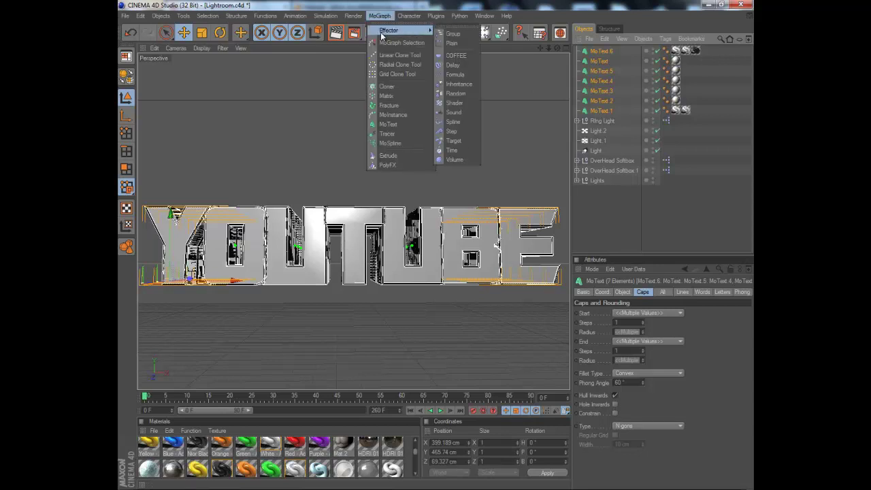
click(452, 33)
Nest all seven MoText objects, from MoText.6 to MoText.1, inside the Group effector.
click(591, 72)
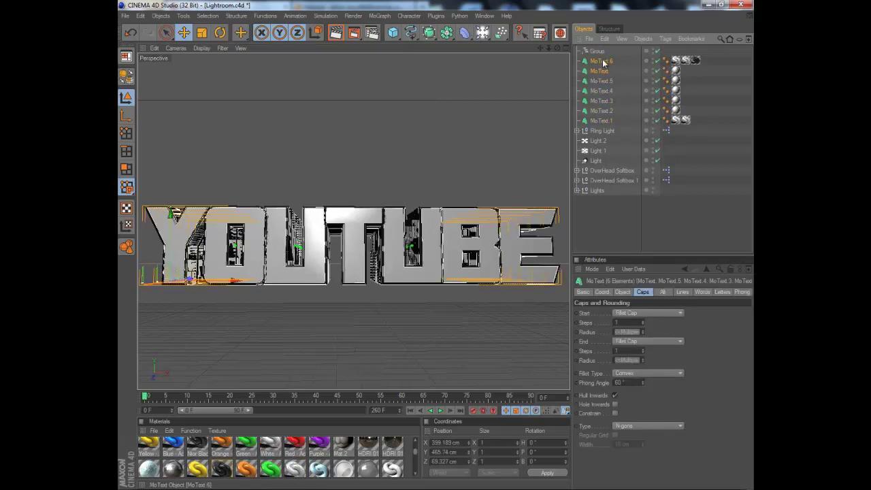
click(598, 61)
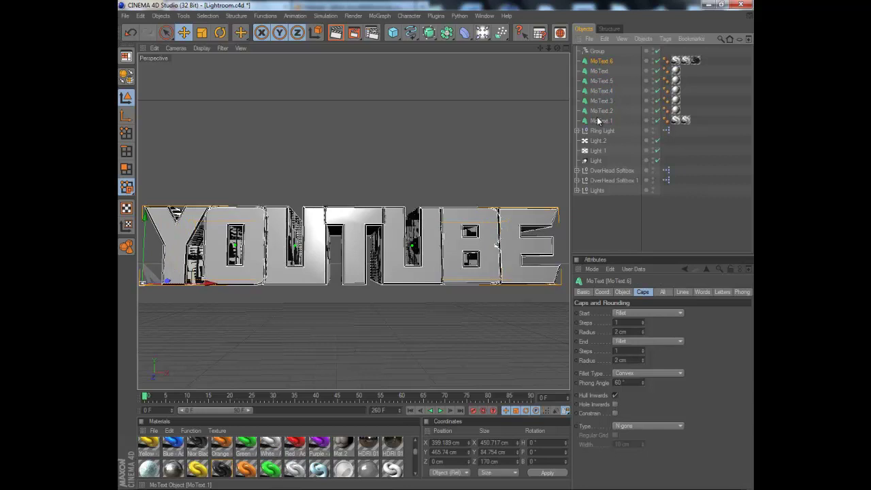
shift+click(601, 120)
drag(596, 66, 597, 52)
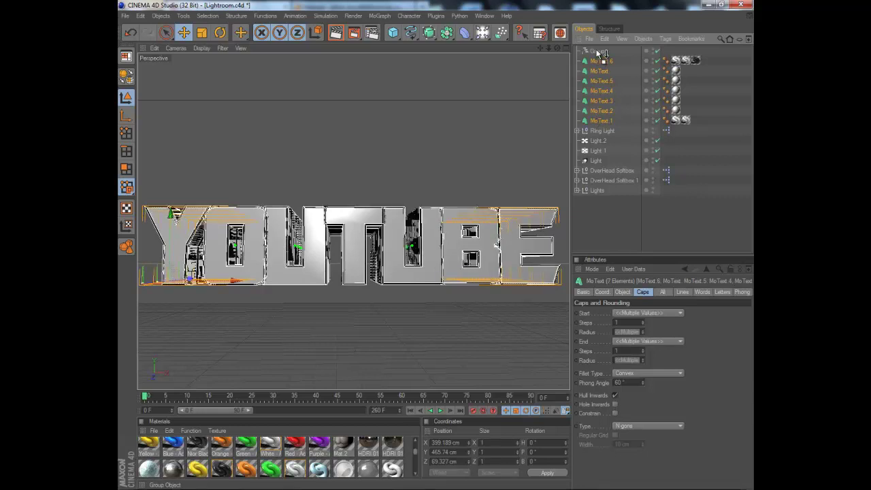
drag(597, 51, 597, 53)
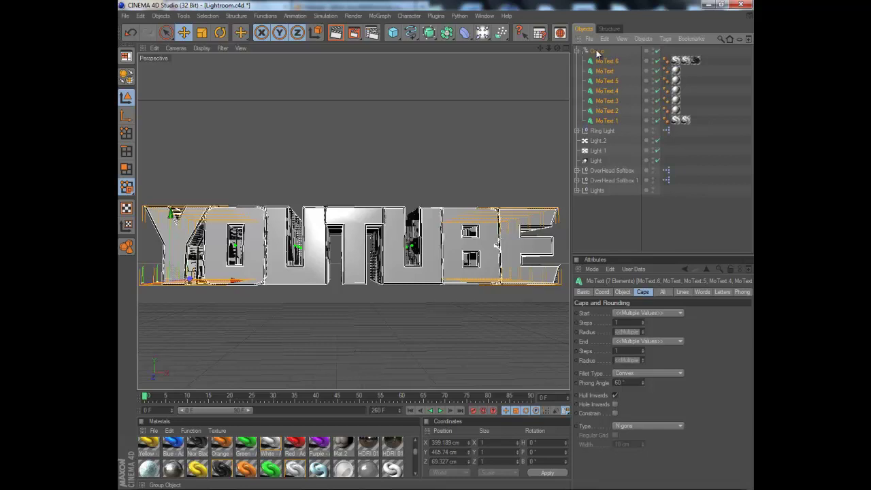
Add a Random effector with MoText.6 selected and place it inside the Group above the MoText objects.
click(600, 61)
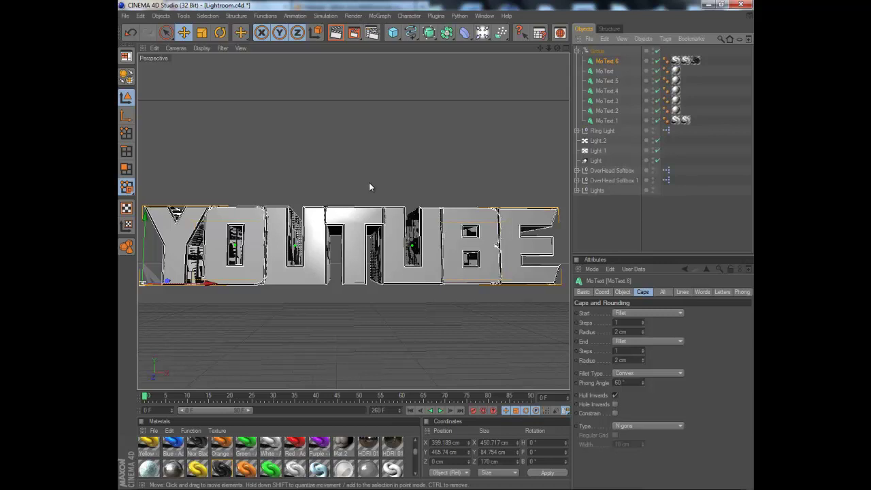
click(379, 15)
mouse_move(405, 30)
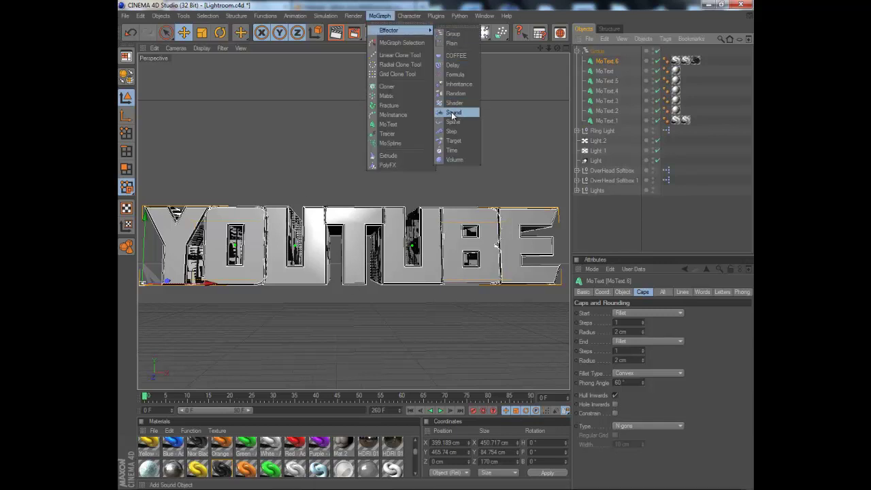
click(456, 96)
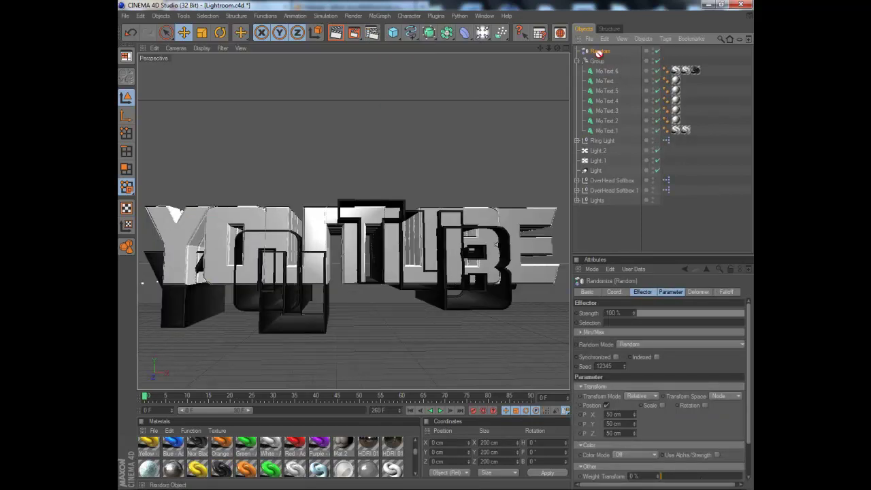
drag(596, 50, 599, 62)
Set the Random effector's deformation mode to Point.
click(697, 292)
click(632, 314)
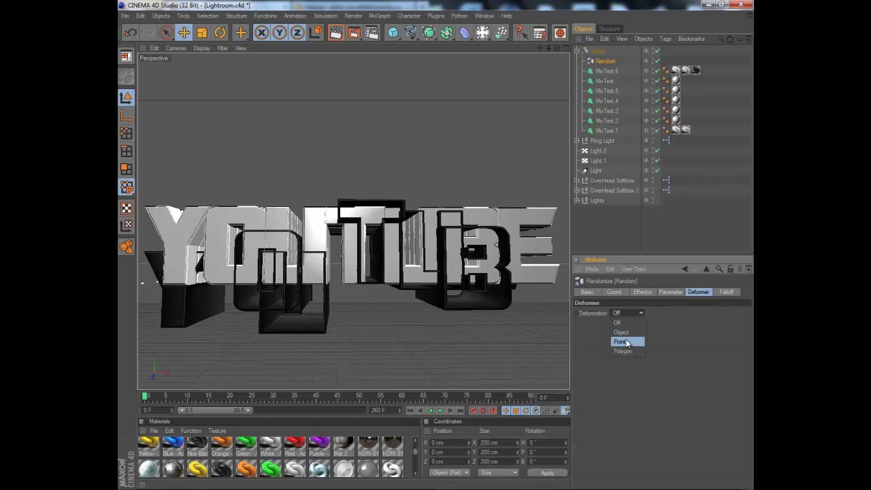
click(627, 342)
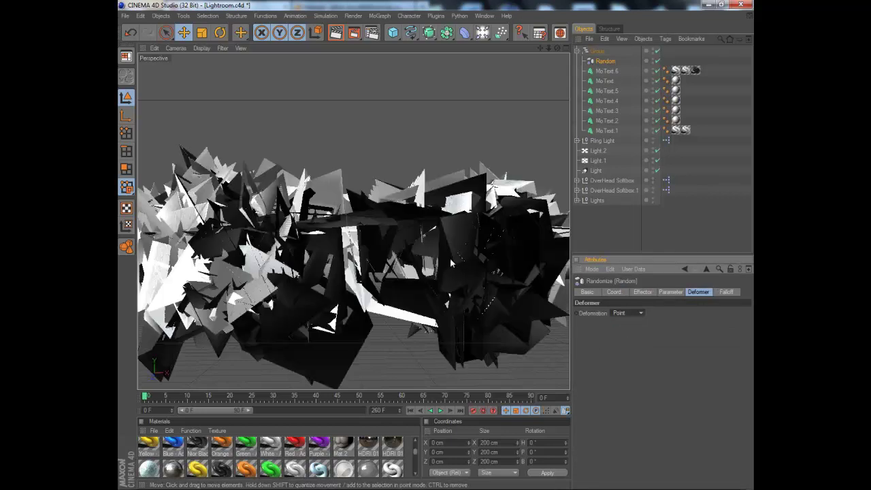
Reduce the Random effector's falloff weight to 10%.
click(720, 293)
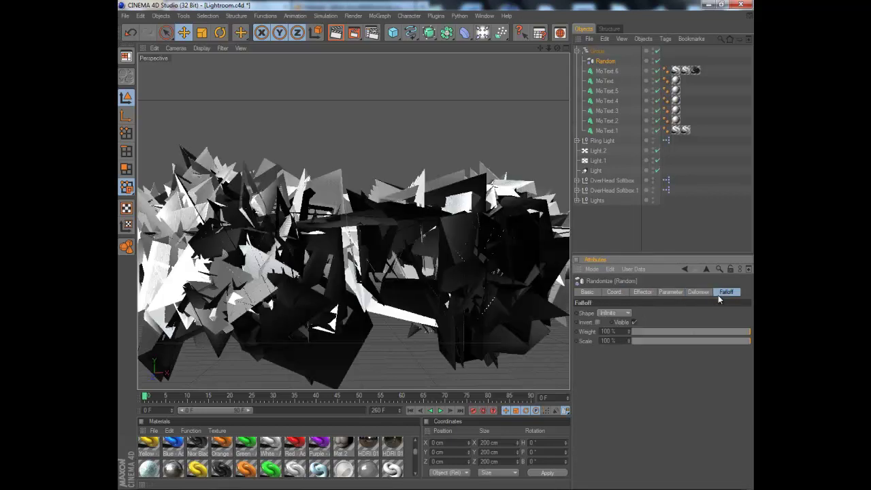
drag(665, 329, 647, 329)
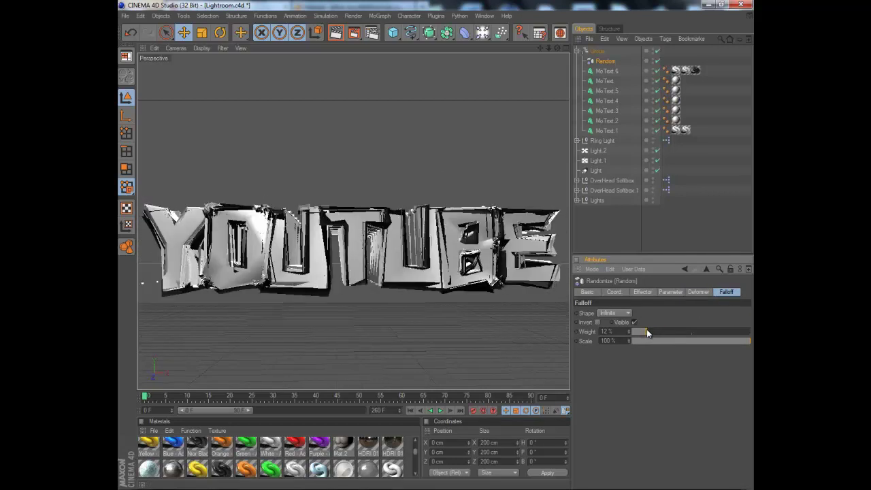
click(641, 331)
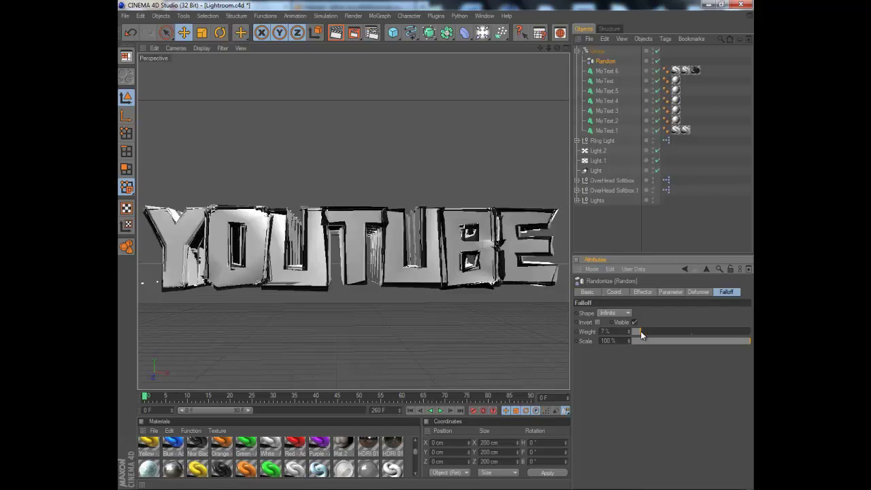
drag(642, 332, 643, 331)
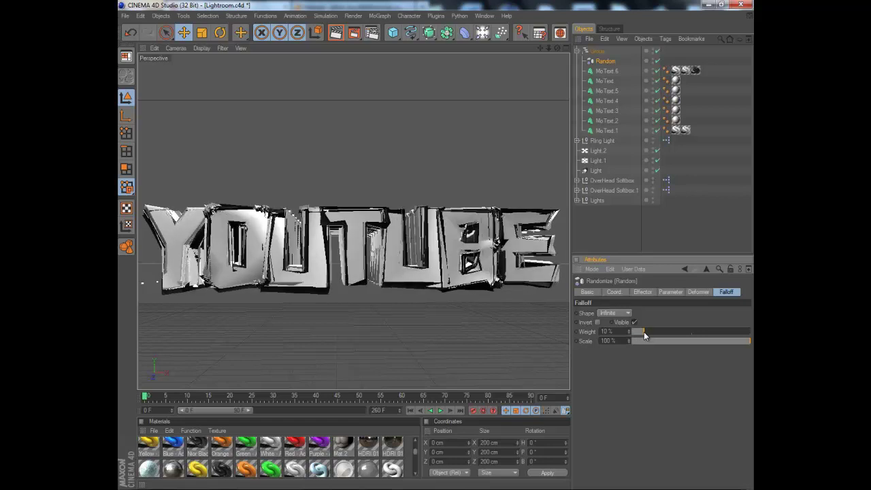
Set the Random effector's strength to 31% and its seed to 1.
click(669, 292)
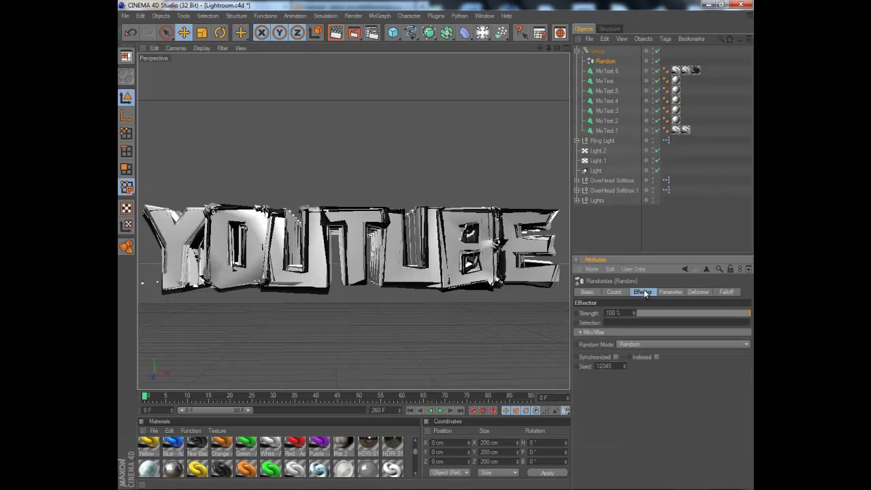
drag(664, 314, 673, 312)
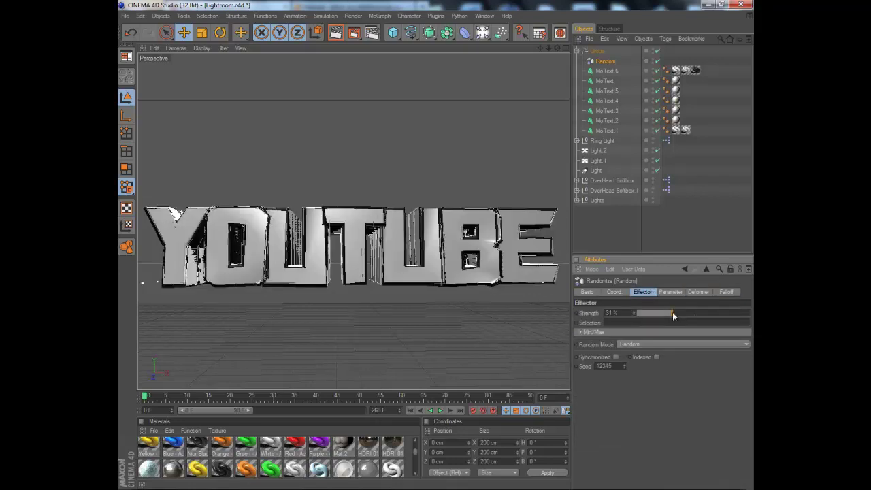
click(724, 291)
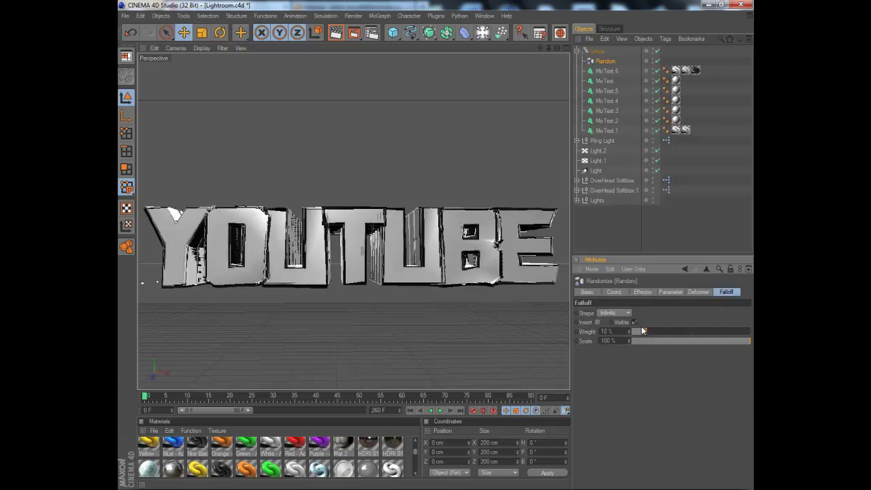
click(614, 291)
click(642, 291)
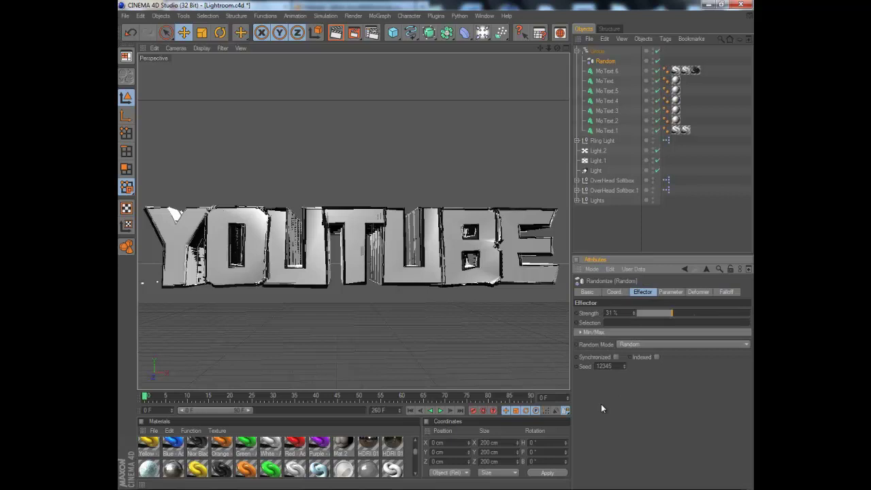
click(621, 367)
text(1)
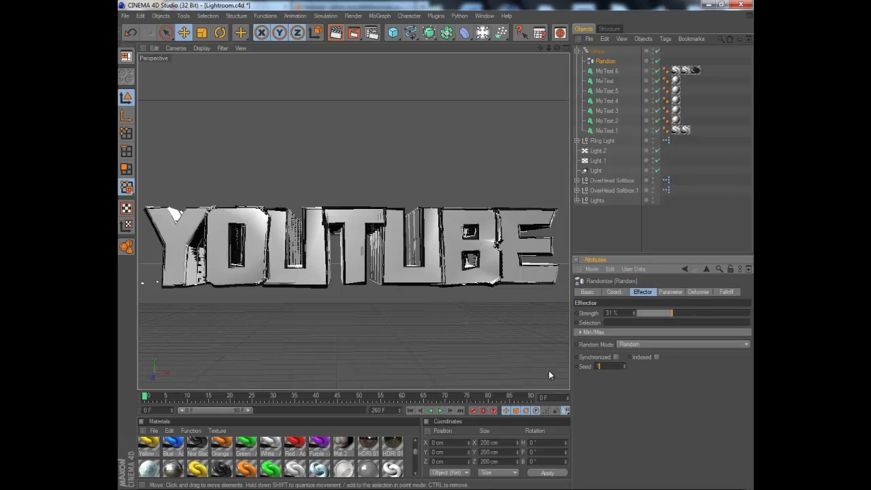
key(Return)
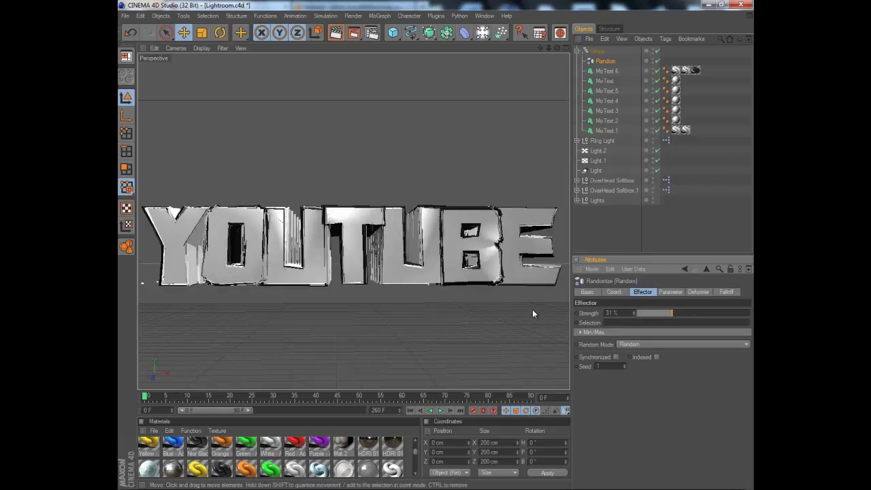
Set the Random effector's falloff weight to 8%.
click(724, 292)
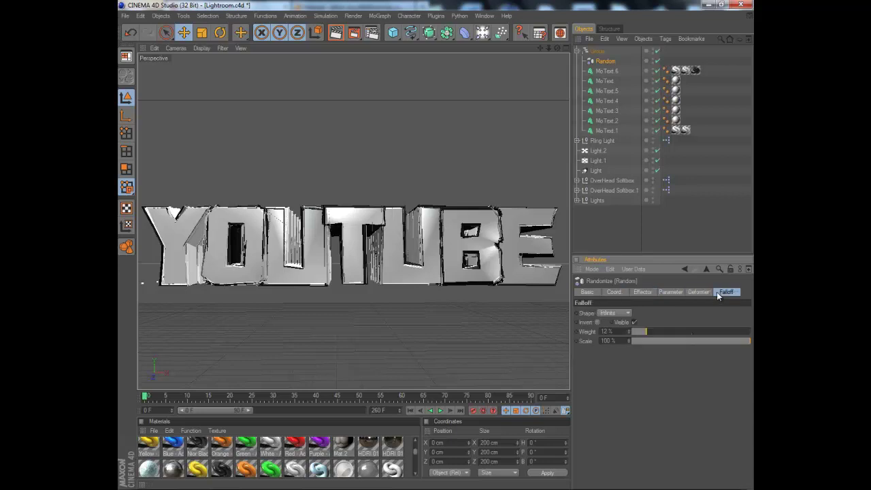
drag(648, 330, 651, 331)
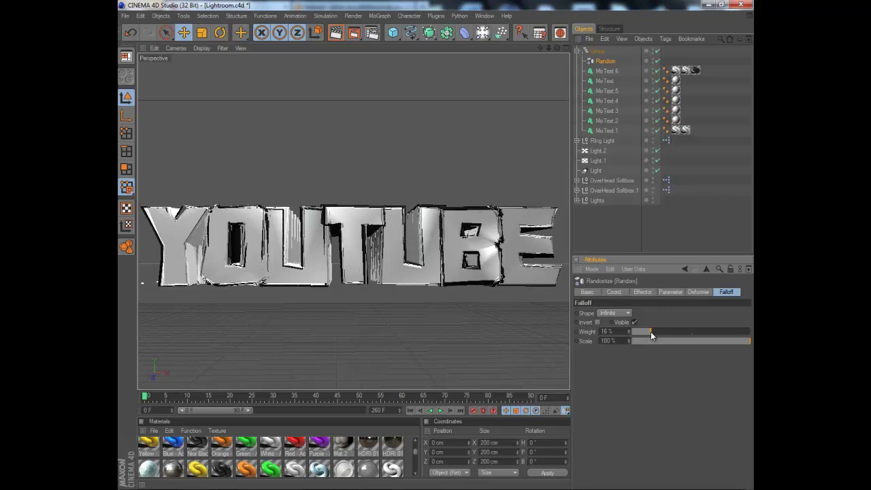
mouse_move(654, 333)
mouse_down()
mouse_move(665, 333)
mouse_move(631, 333)
mouse_move(642, 331)
mouse_up()
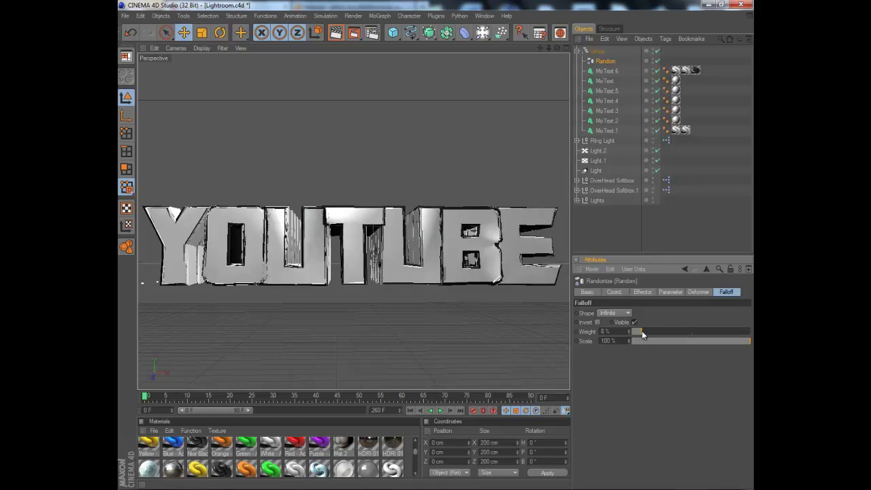
Try to break the selected Random effector into 20 pieces with Thrausi.
click(439, 16)
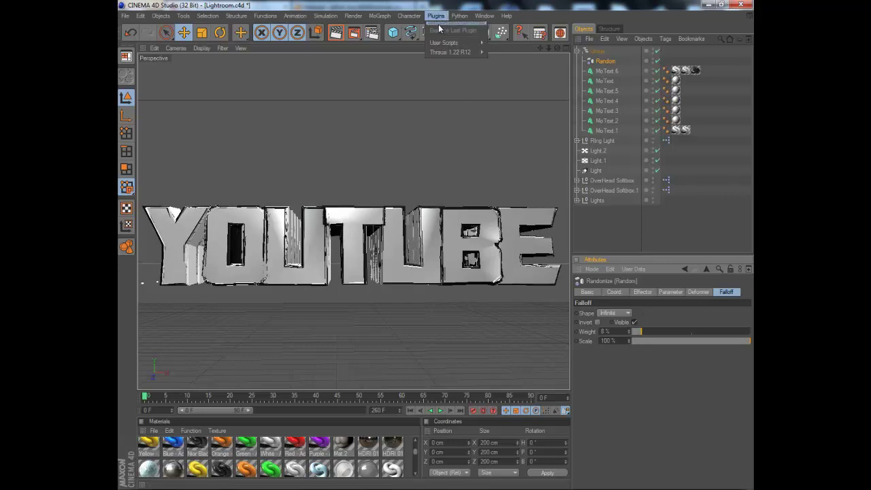
mouse_move(439, 54)
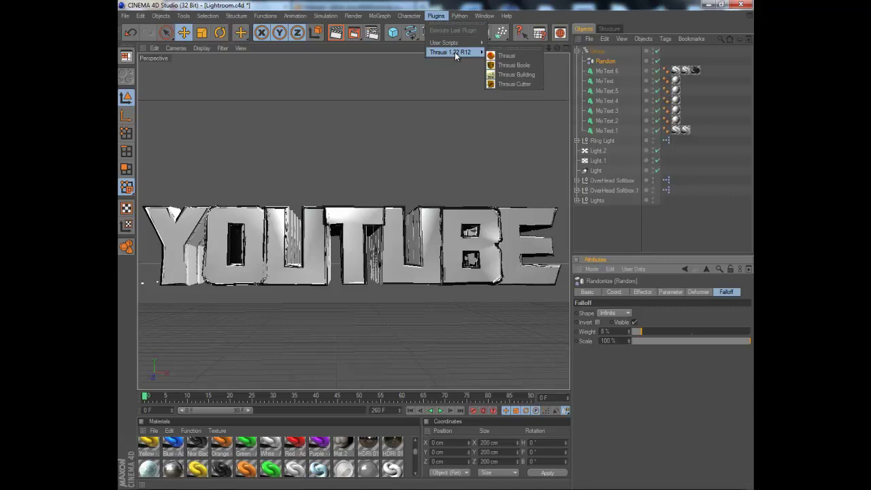
click(517, 57)
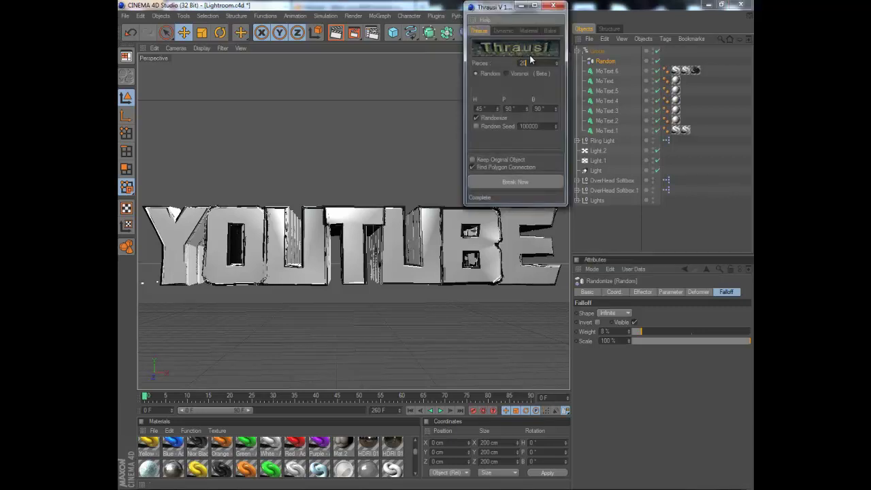
click(509, 181)
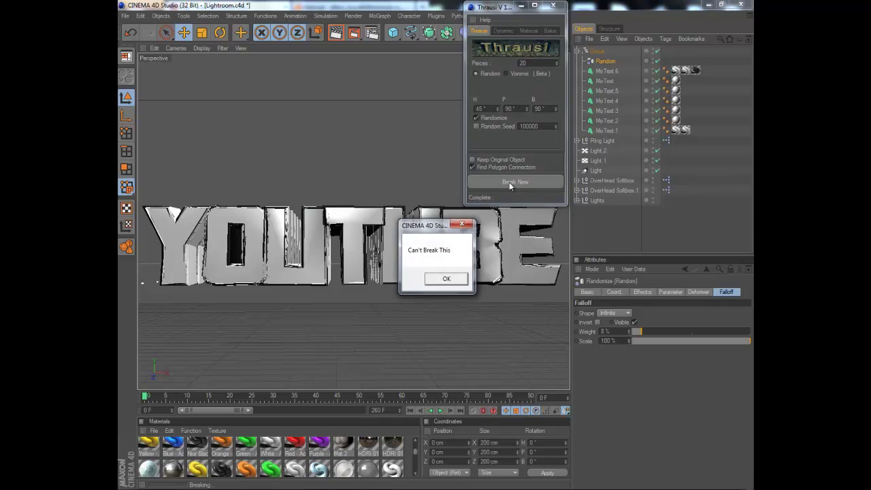
click(446, 278)
click(553, 5)
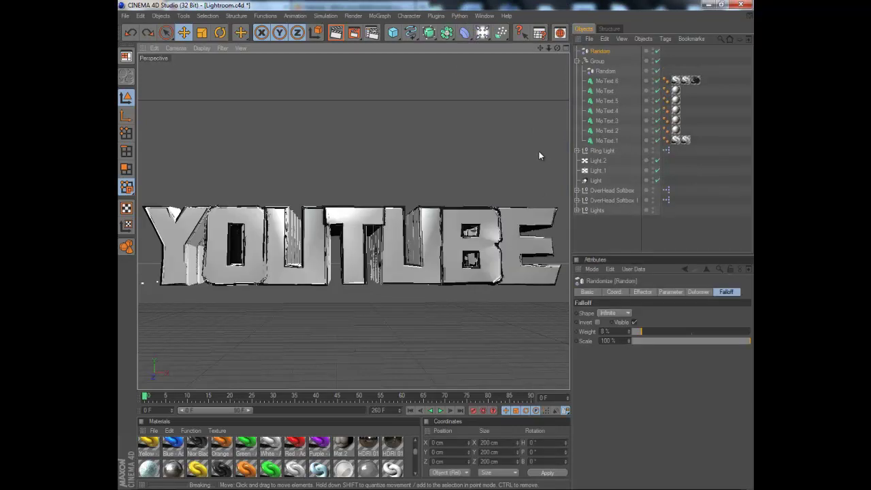
Break all seven MoText objects in the group into 20 random pieces with Thrausi.
click(601, 140)
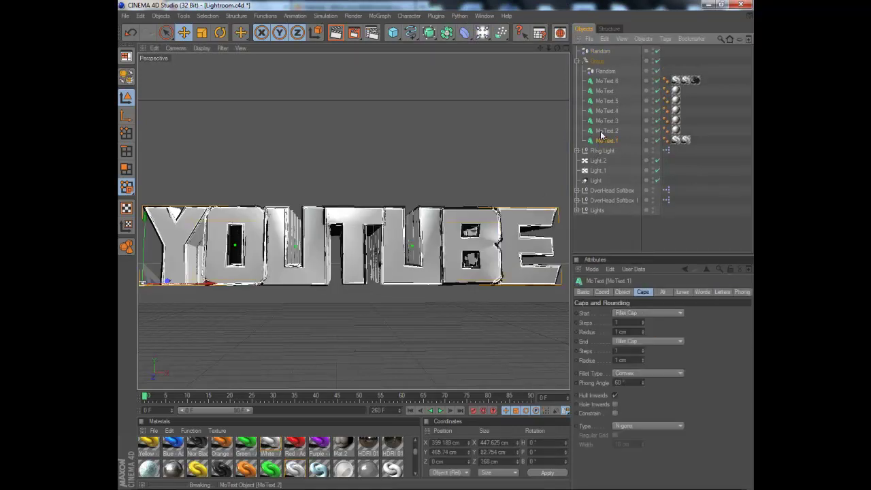
ctrl+click(603, 132)
ctrl+click(603, 122)
ctrl+click(605, 111)
ctrl+click(605, 101)
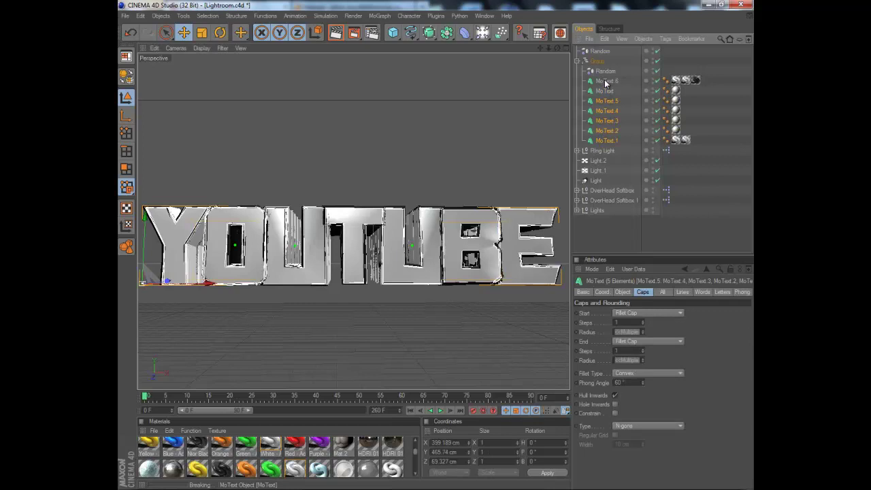
shift+click(604, 81)
shift+click(604, 90)
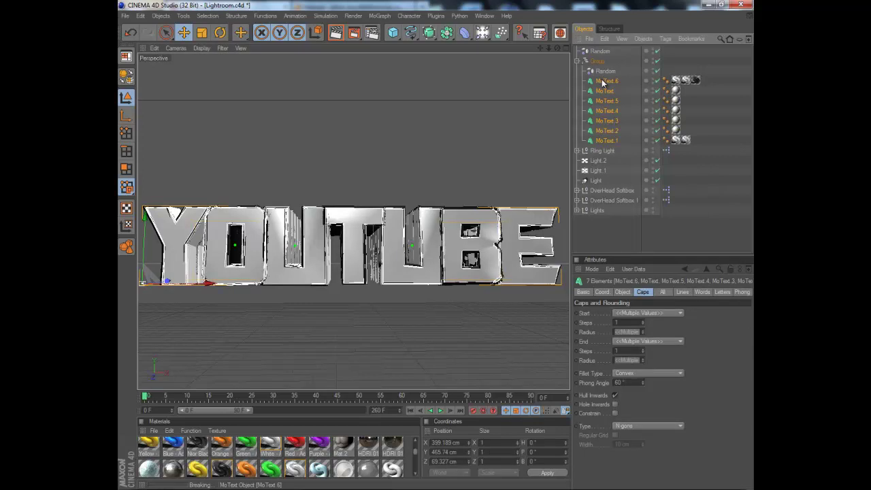
click(409, 15)
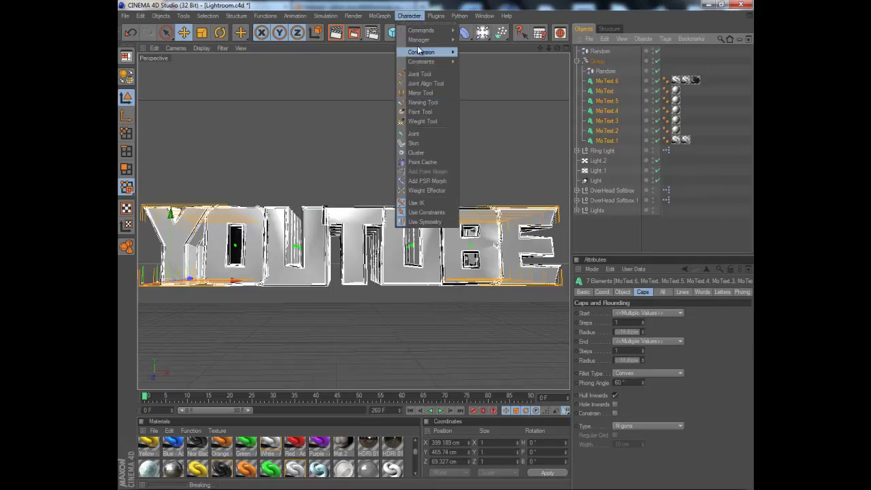
mouse_move(459, 15)
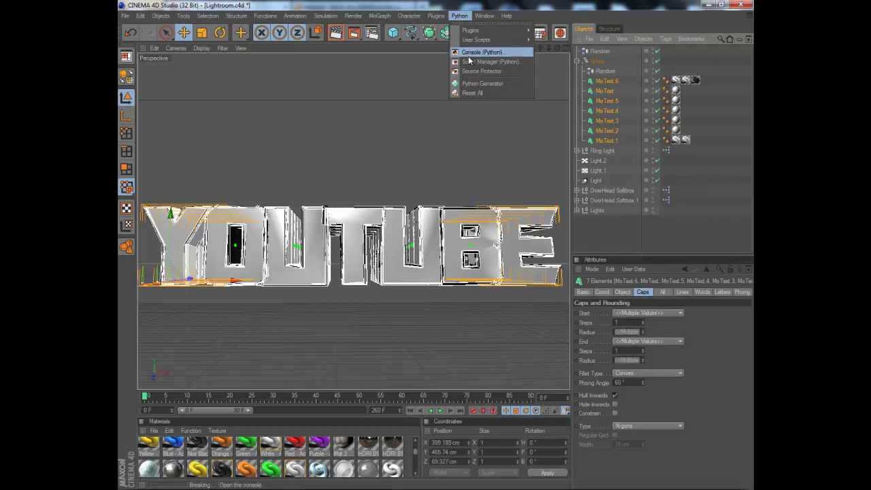
mouse_move(442, 43)
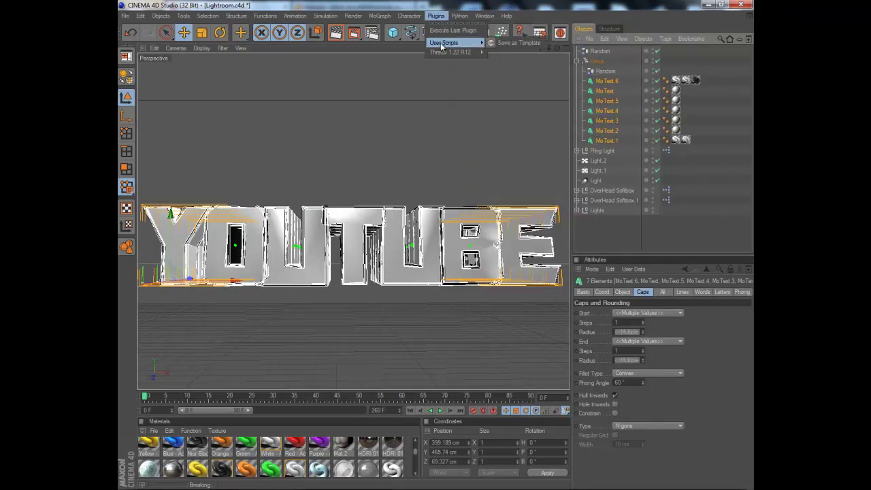
click(497, 55)
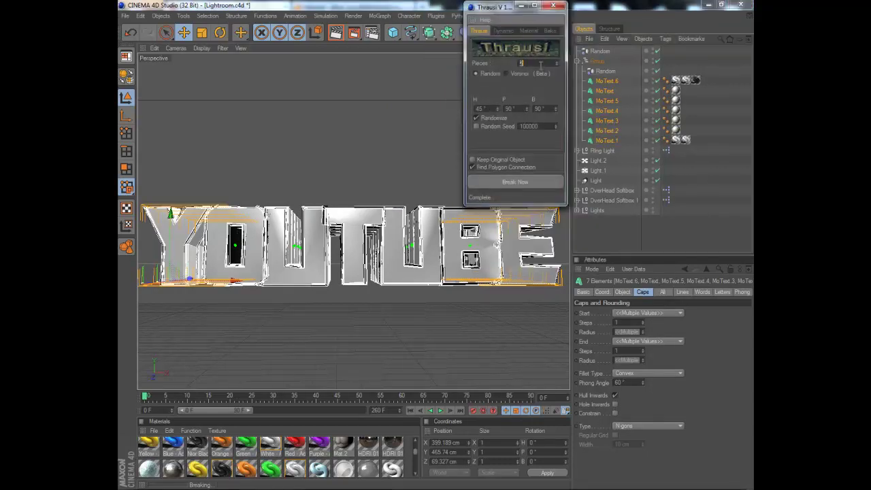
click(520, 181)
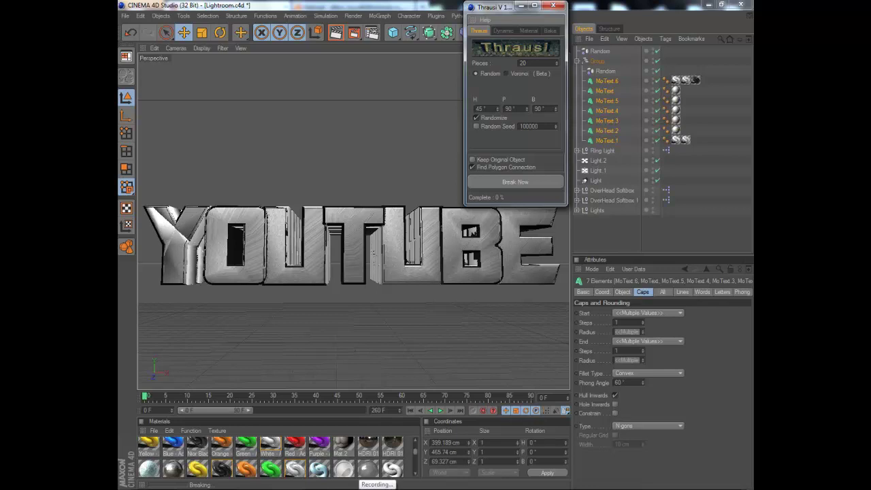
click(377, 488)
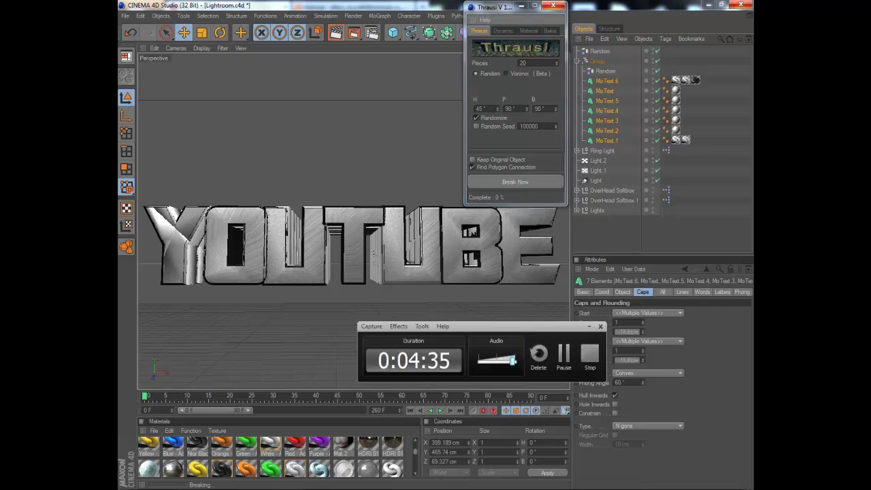
click(565, 354)
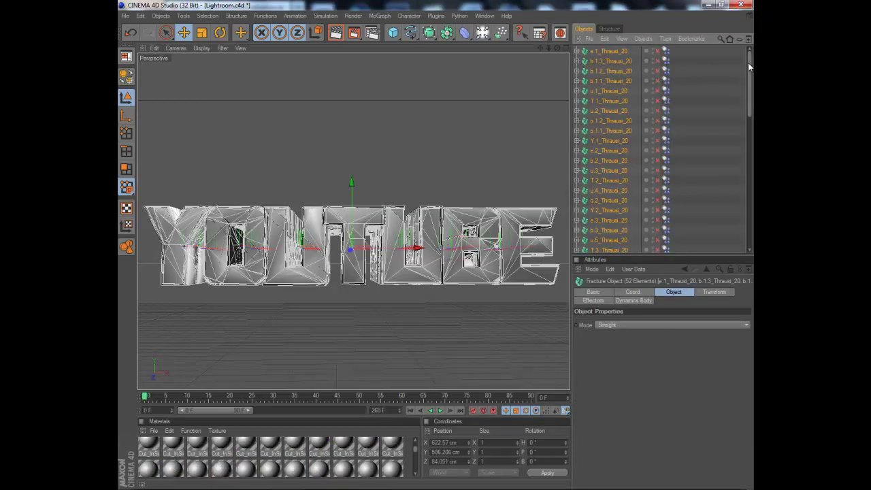
Move all the Thrausi fracture objects into the Group object.
drag(751, 64, 742, 202)
drag(617, 136, 602, 169)
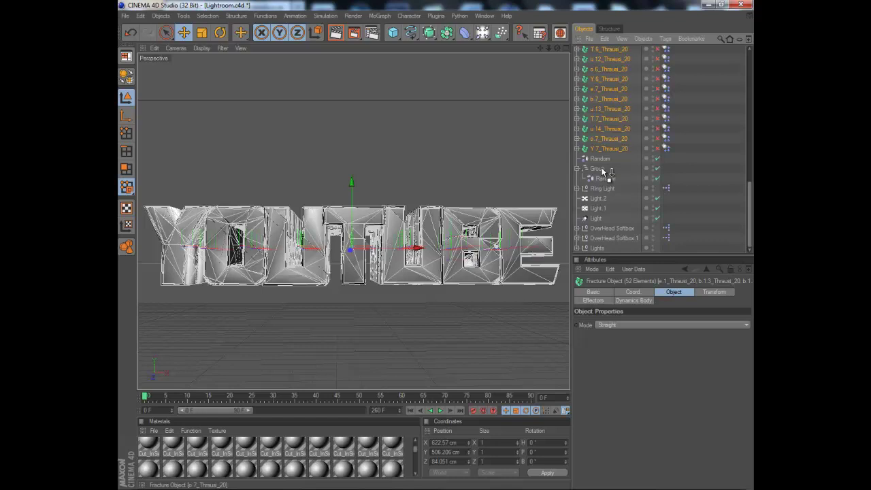
drag(603, 173, 604, 174)
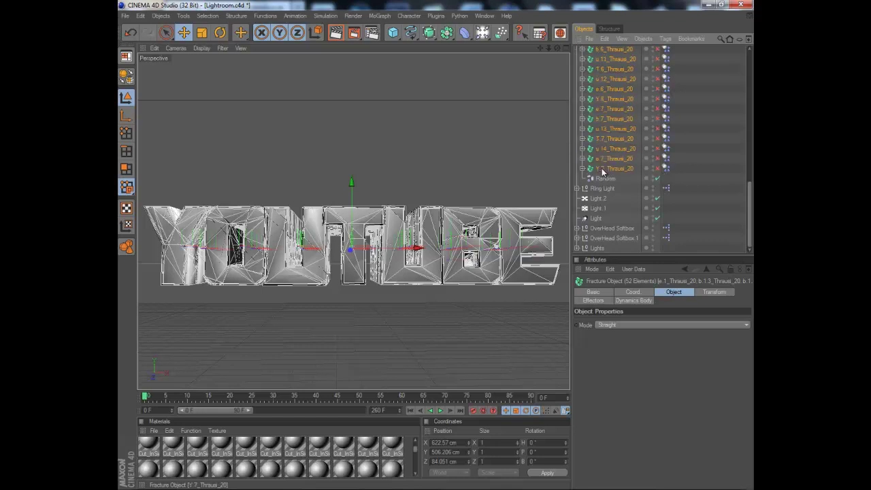
Move the group's Random effector above the fracture objects and delete the other Random effector outside the group.
click(606, 180)
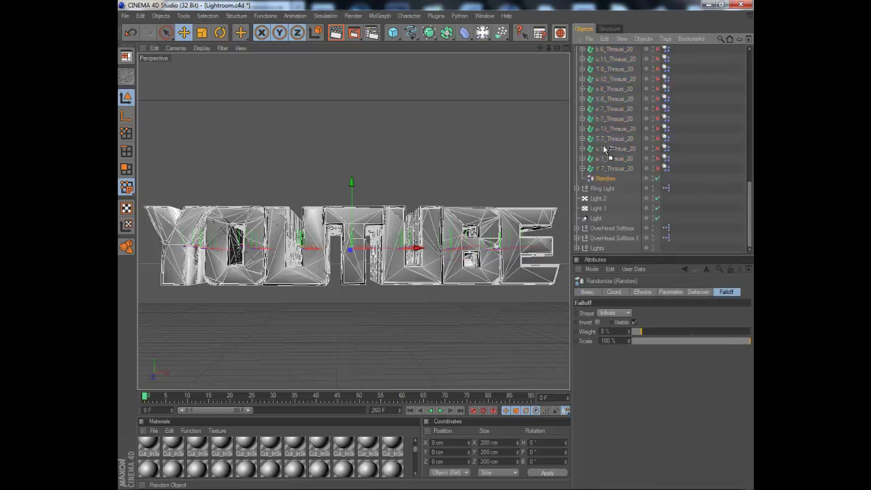
mouse_move(608, 55)
mouse_down()
mouse_move(587, 30)
mouse_move(594, 53)
mouse_move(611, 54)
mouse_up()
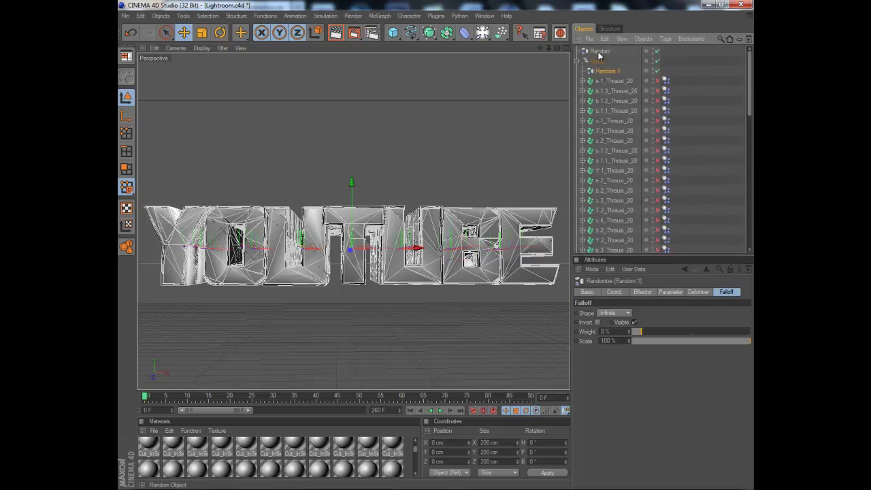
key(Delete)
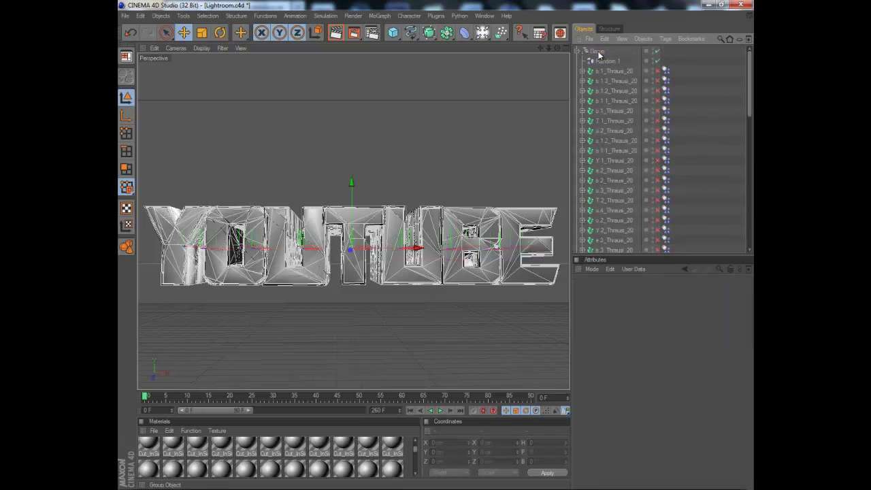
Tilt the perspective view to frame the shattered text slightly from above, and select the whole Group.
mouse_move(750, 80)
mouse_down()
mouse_move(750, 209)
mouse_move(749, 80)
mouse_up()
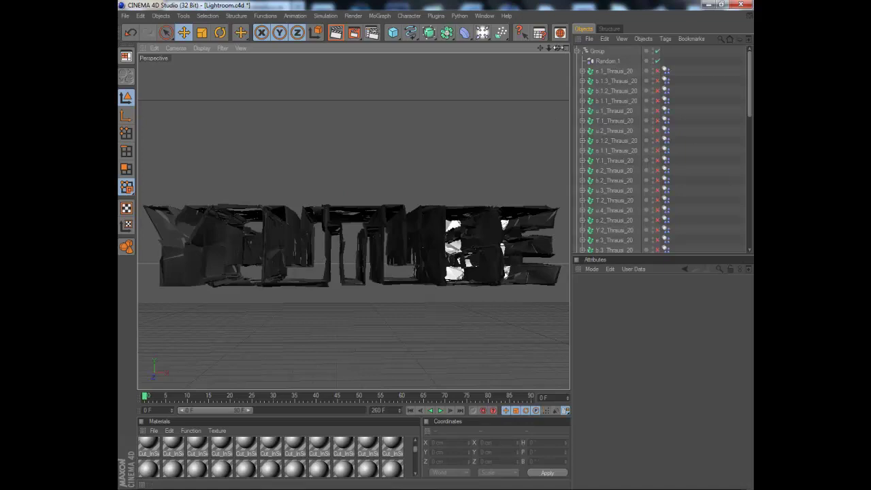
click(630, 91)
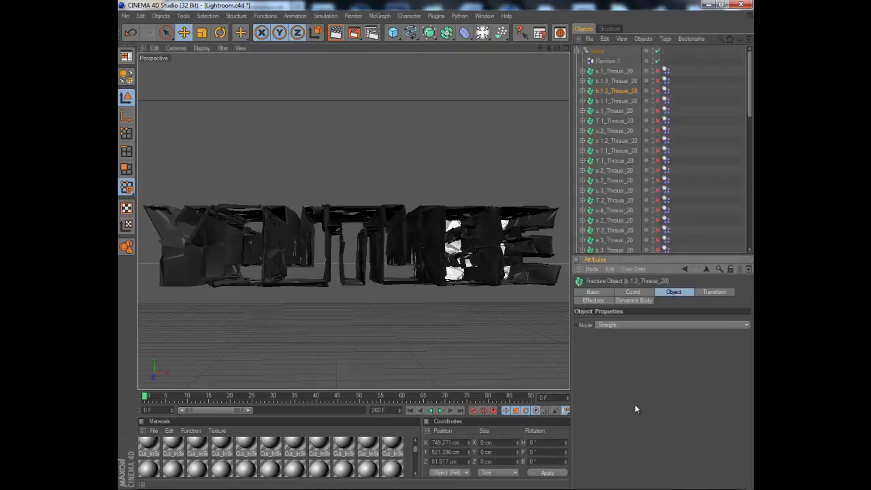
mouse_move(557, 49)
mouse_down()
mouse_move(433, 306)
mouse_move(436, 247)
mouse_up()
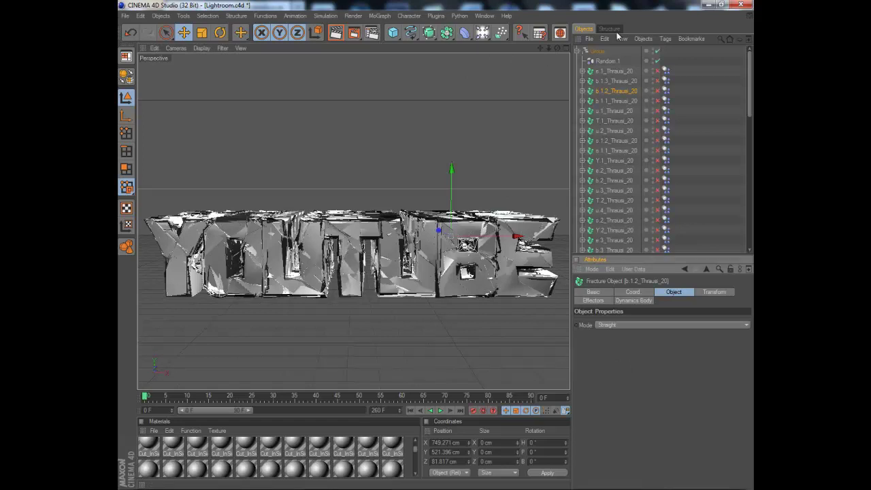
click(599, 51)
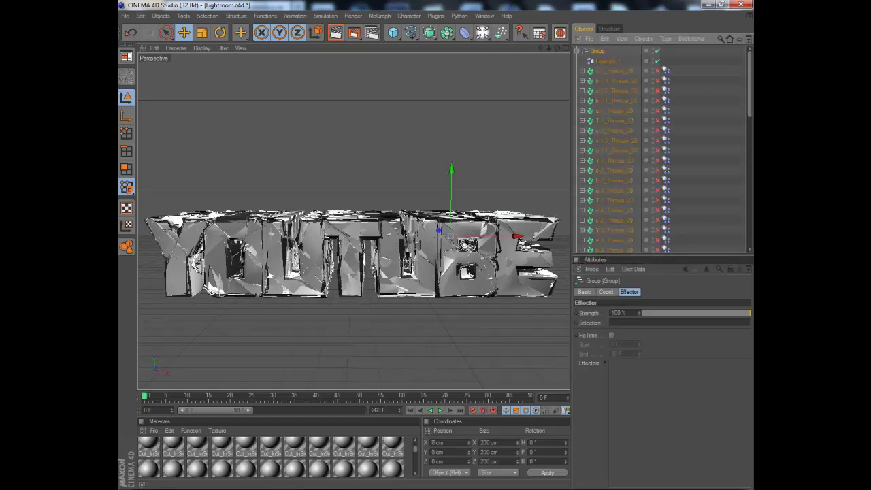
Set the render's save file to Youtube on the Desktop in the render settings.
click(370, 32)
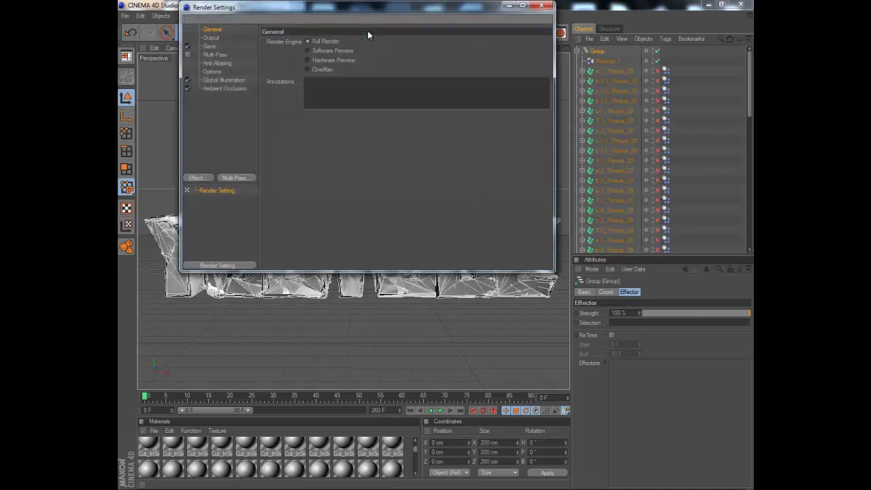
click(211, 38)
click(209, 46)
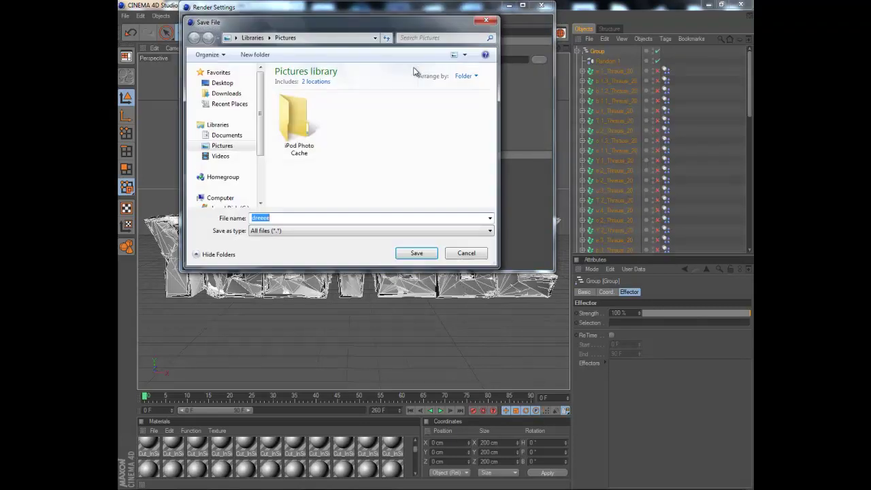
click(228, 84)
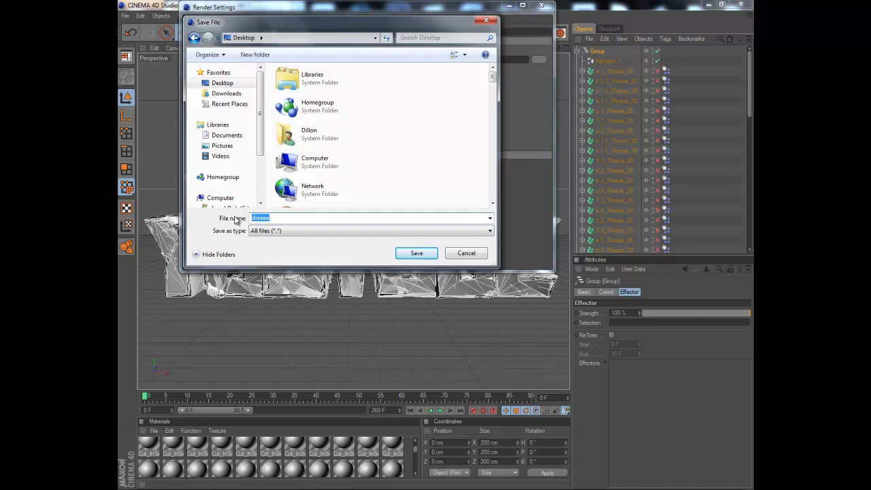
text(Youtube)
click(415, 252)
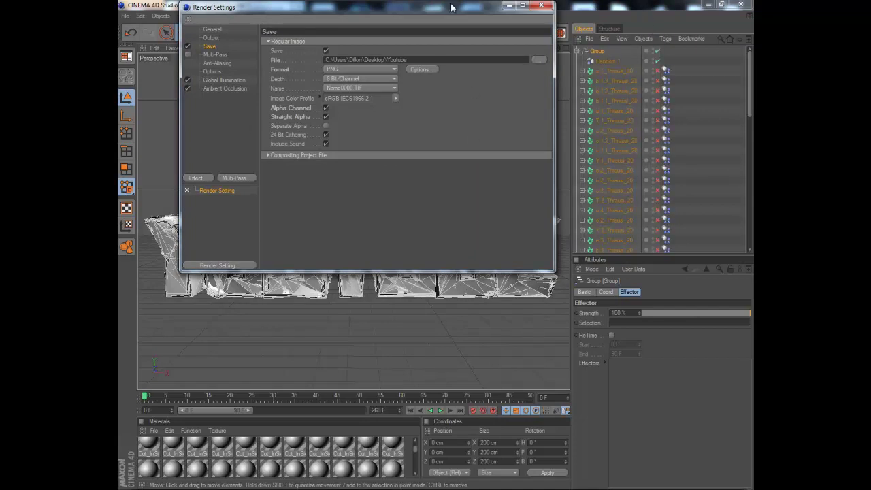
click(539, 6)
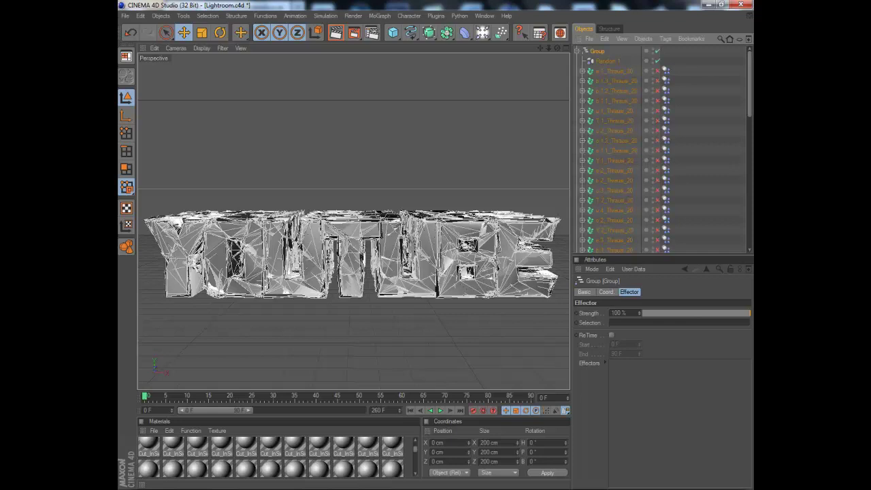
click(377, 489)
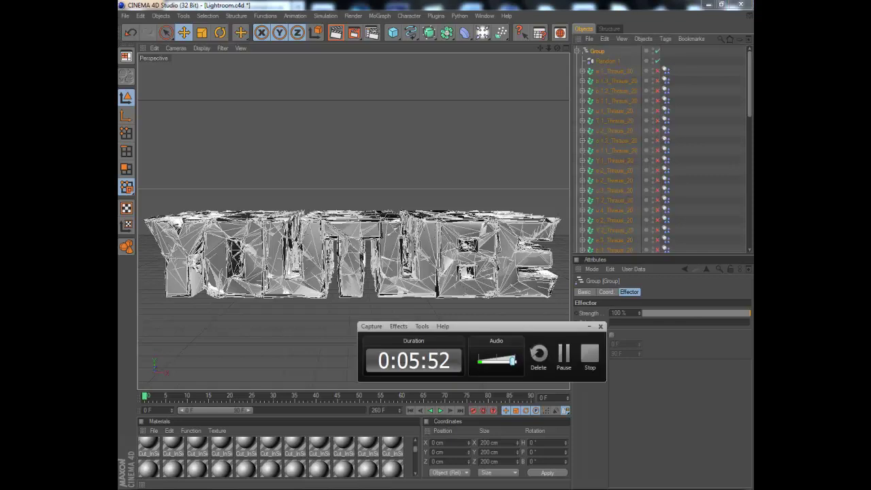
click(564, 349)
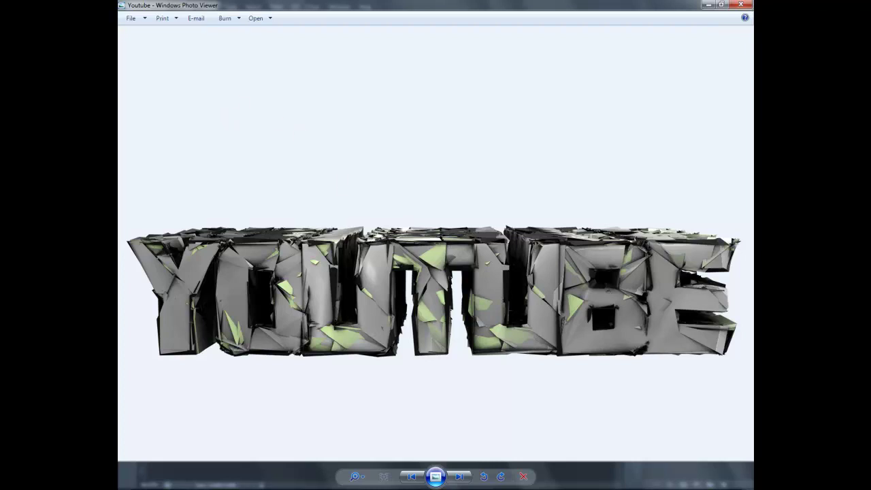
Switch to Photoshop and move the rendered text layer up to about the vertical middle of the canvas.
key(alt+Tab)
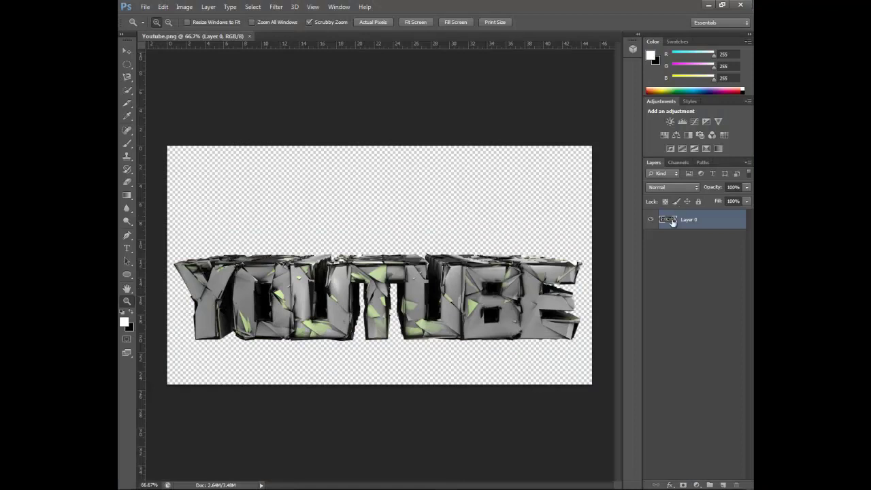
click(127, 51)
drag(373, 277, 364, 252)
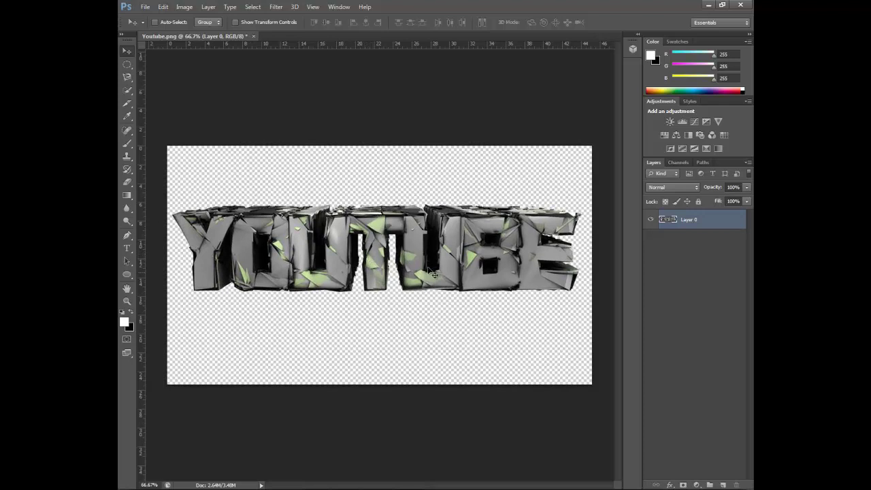
Add a black outside stroke to Layer 0, 4 px in size, with its opacity lowered to about half.
click(672, 265)
click(699, 220)
right_click(662, 220)
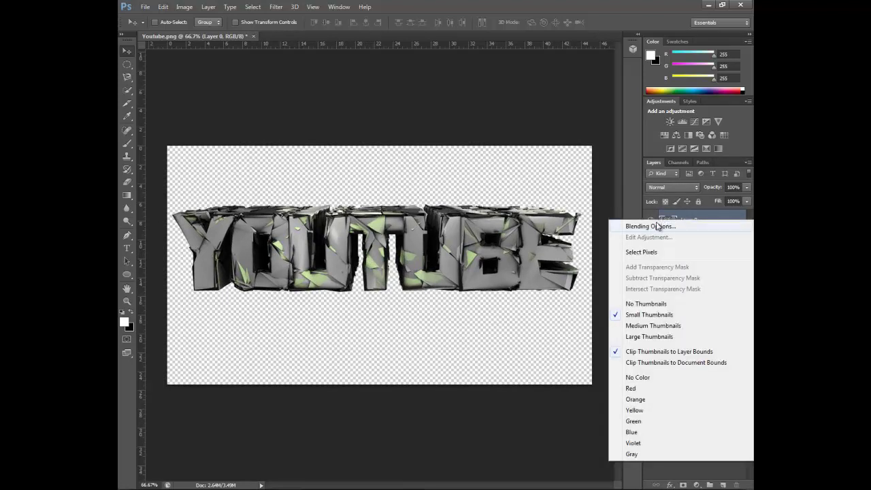
click(652, 229)
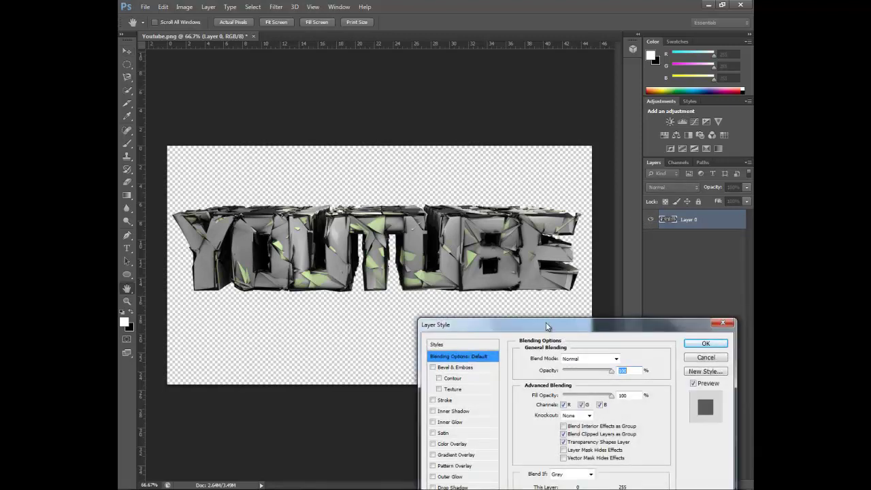
drag(549, 327, 484, 126)
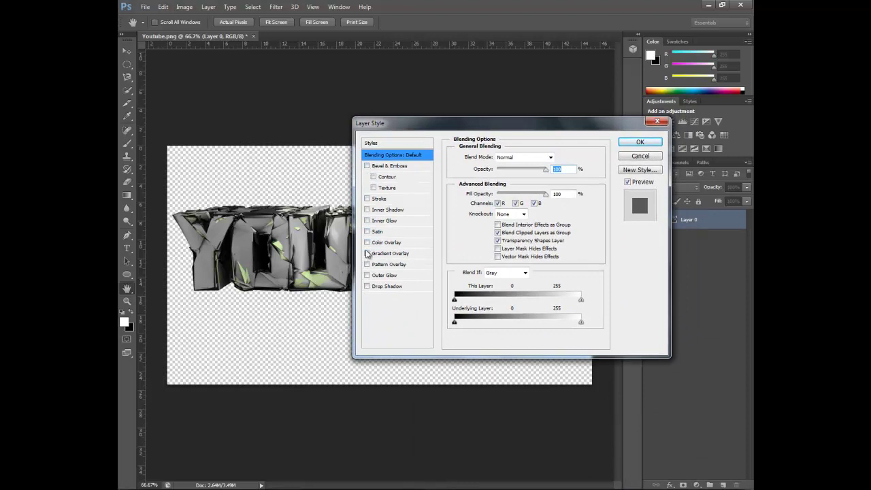
click(367, 198)
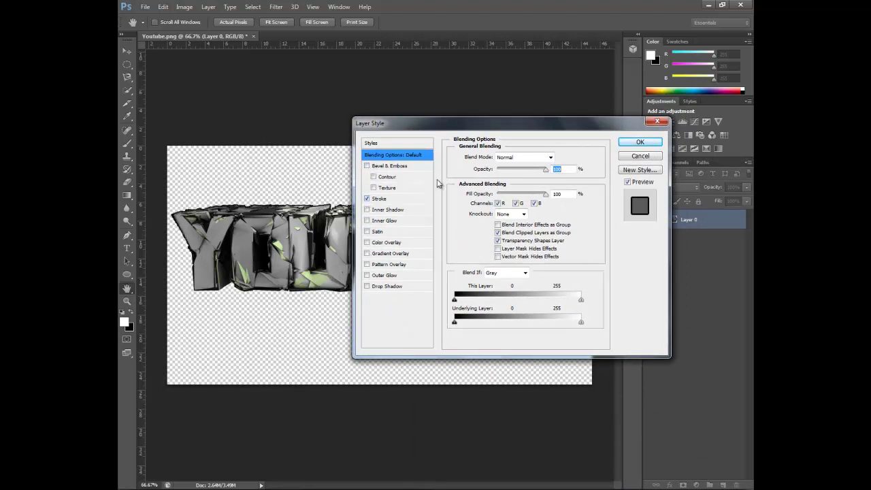
click(399, 200)
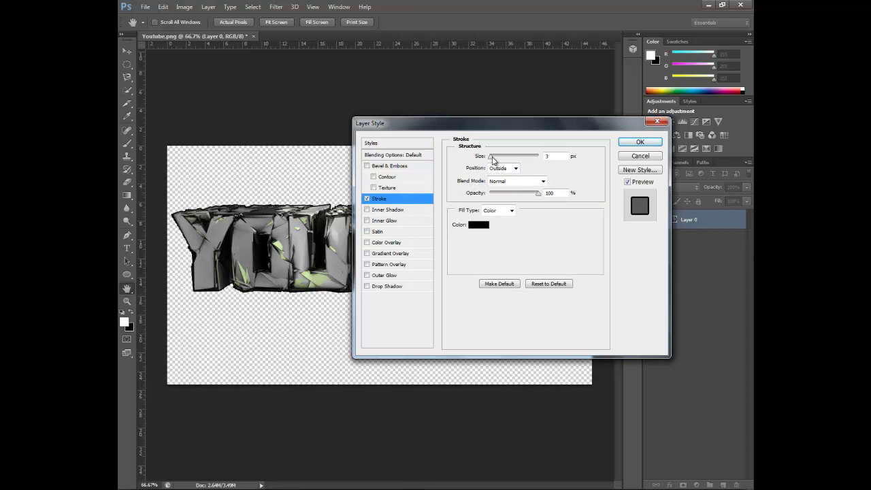
drag(492, 157, 492, 158)
drag(491, 159, 494, 157)
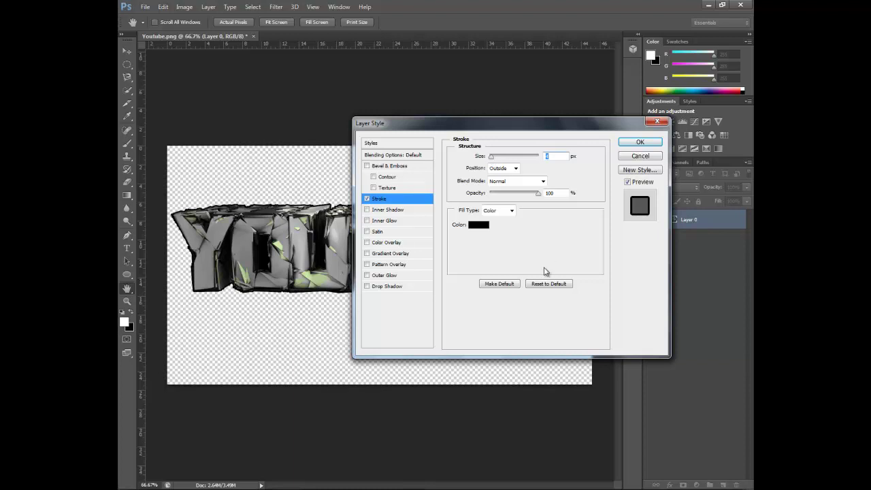
drag(533, 195, 513, 194)
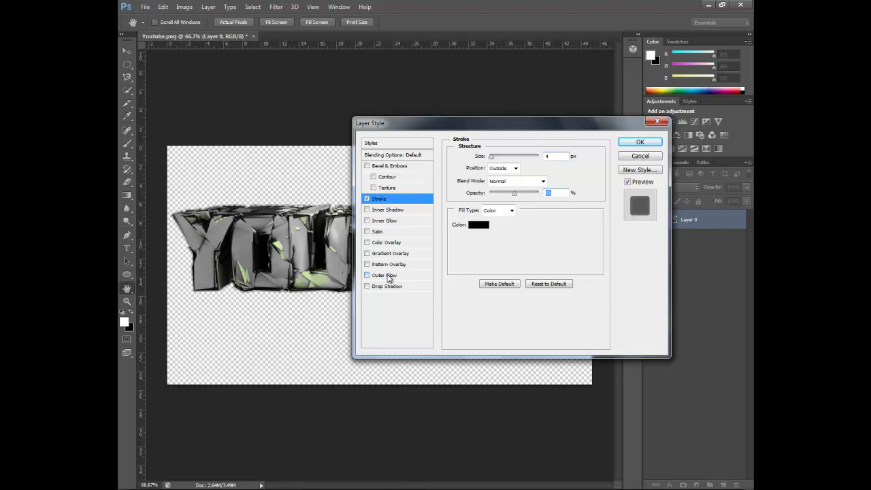
Add a linear gradient overlay to Layer 0 and set its blend mode to Overlay.
click(391, 253)
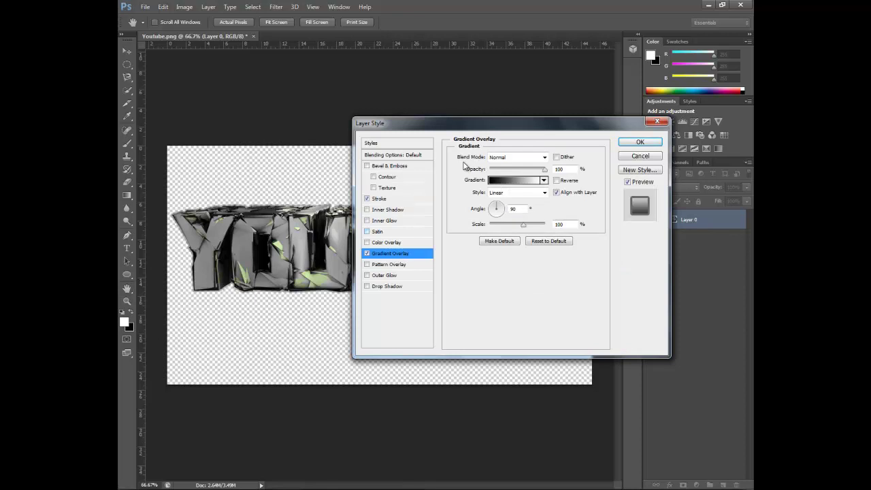
click(534, 193)
click(527, 160)
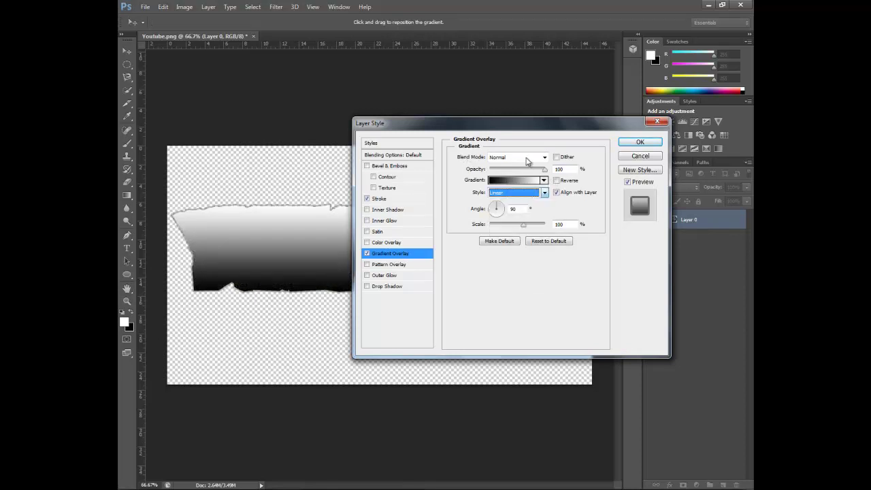
click(525, 158)
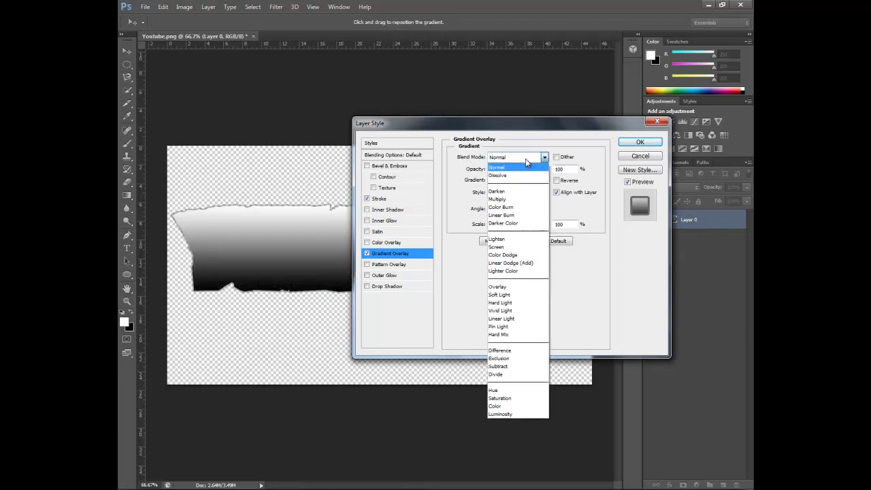
click(510, 288)
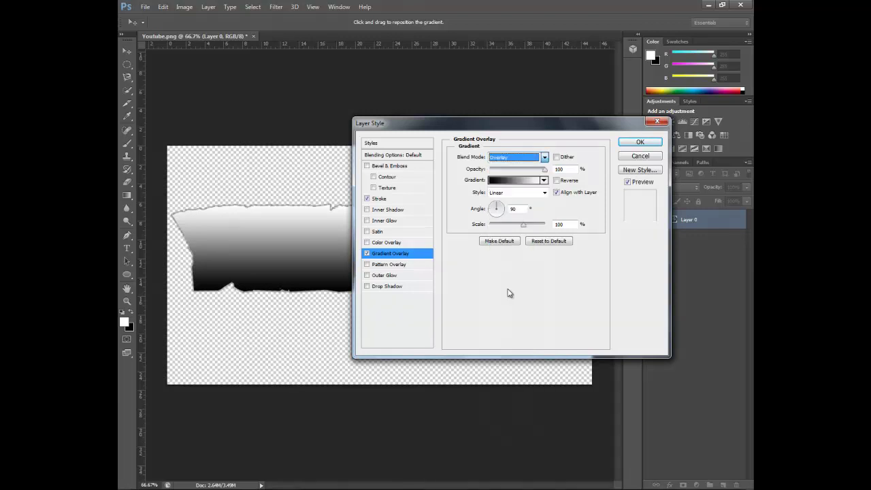
Try several gradient presets for the overlay and apply the one running from blue through teal to beige.
click(496, 181)
drag(630, 320, 516, 141)
drag(596, 168, 598, 193)
click(557, 199)
click(563, 199)
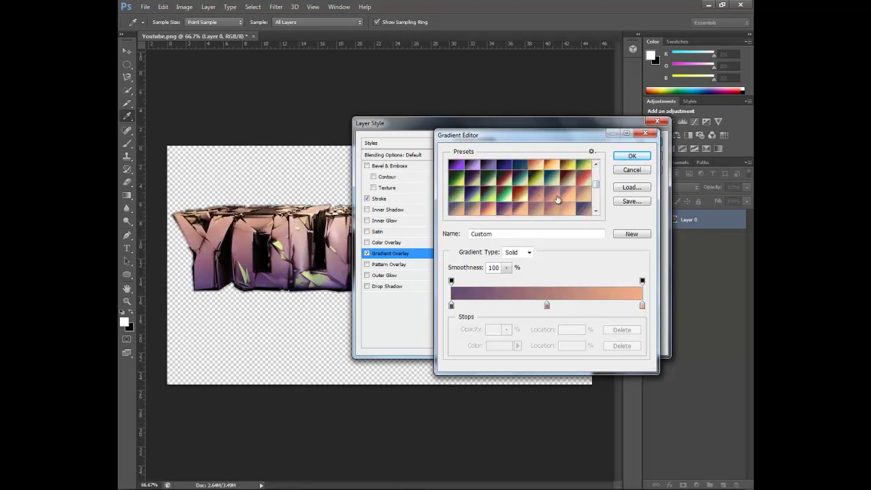
click(575, 198)
click(583, 197)
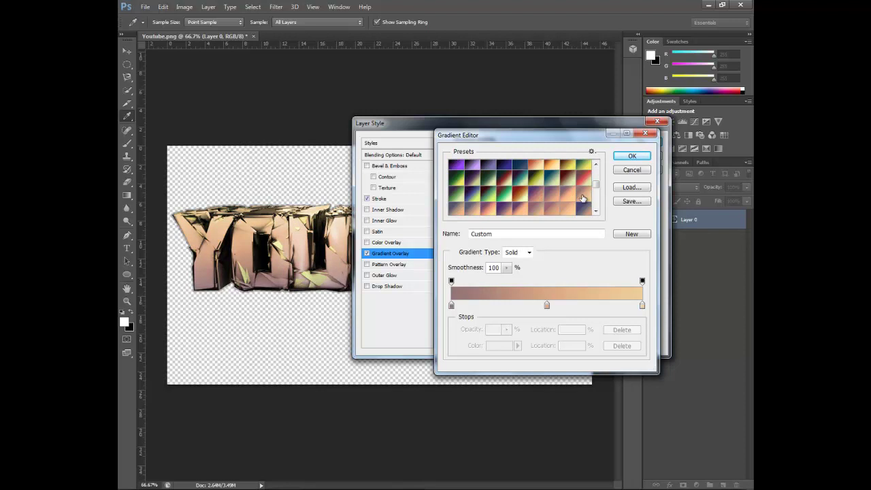
click(576, 204)
click(563, 214)
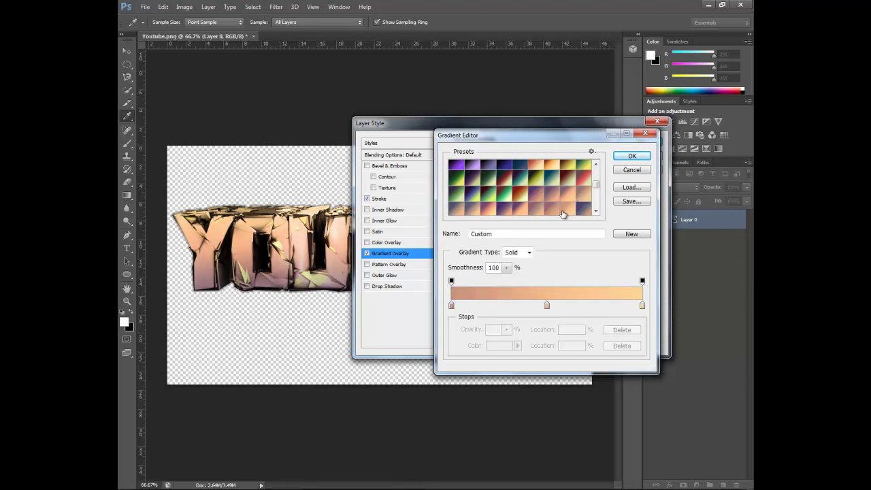
click(531, 215)
click(490, 214)
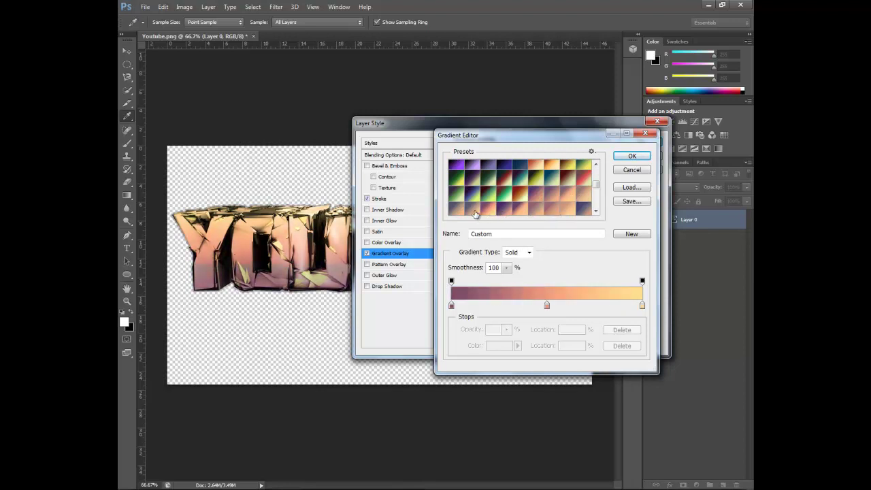
click(475, 213)
drag(596, 186, 596, 192)
click(584, 189)
click(538, 179)
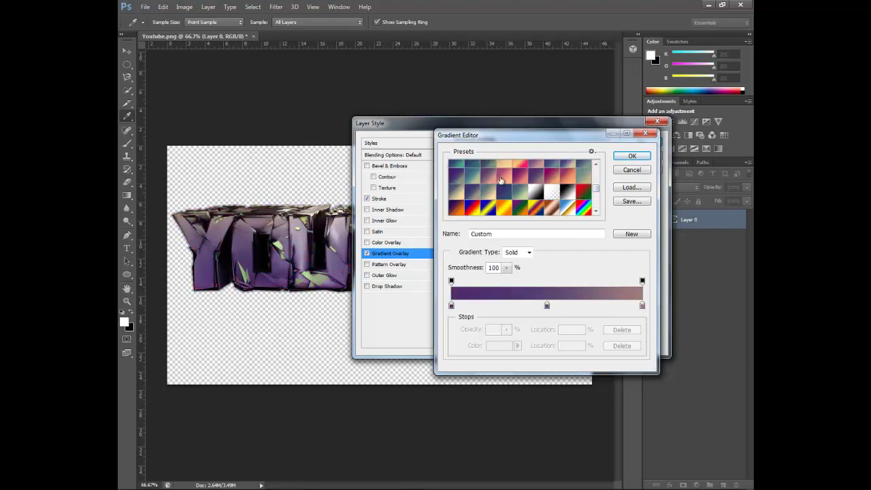
click(501, 180)
click(487, 181)
click(474, 182)
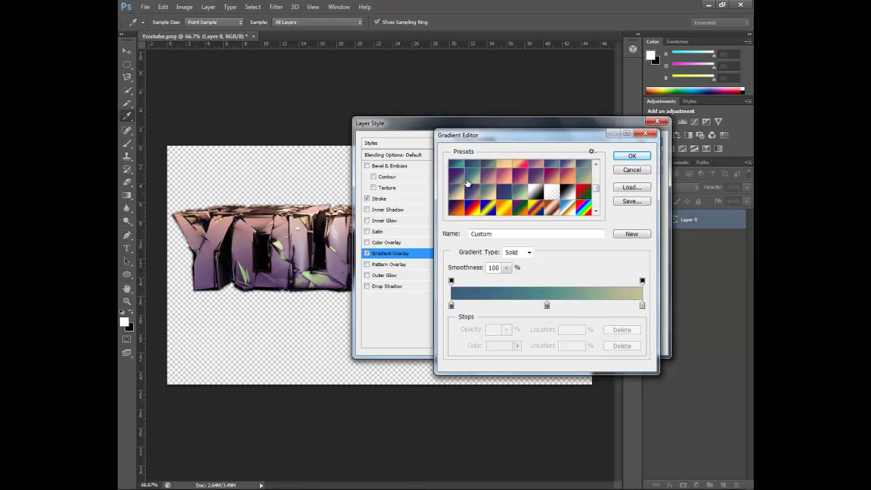
click(458, 180)
click(484, 182)
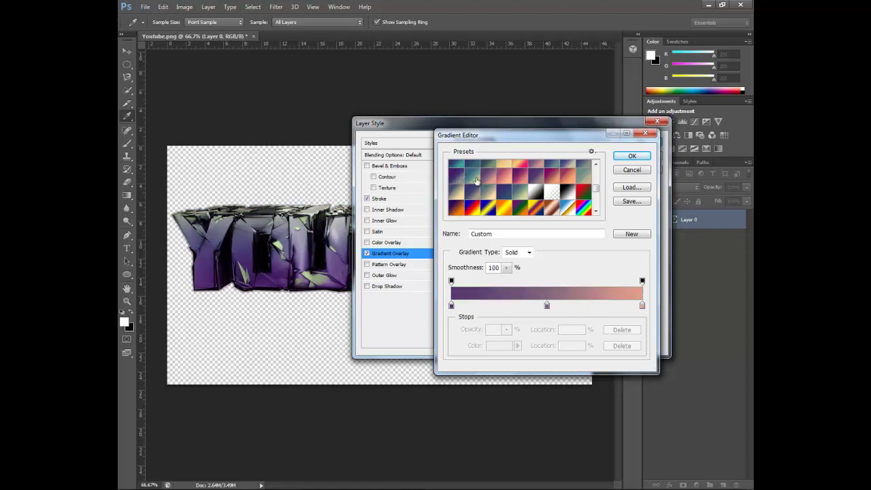
click(475, 183)
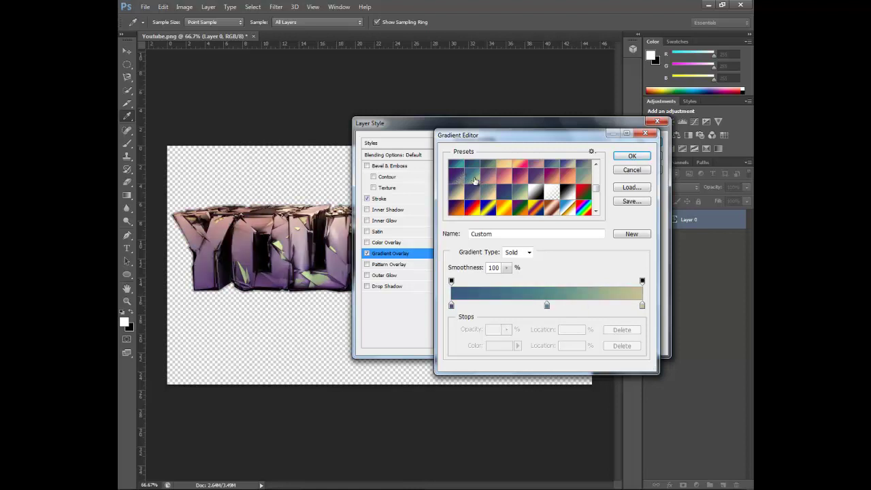
click(632, 156)
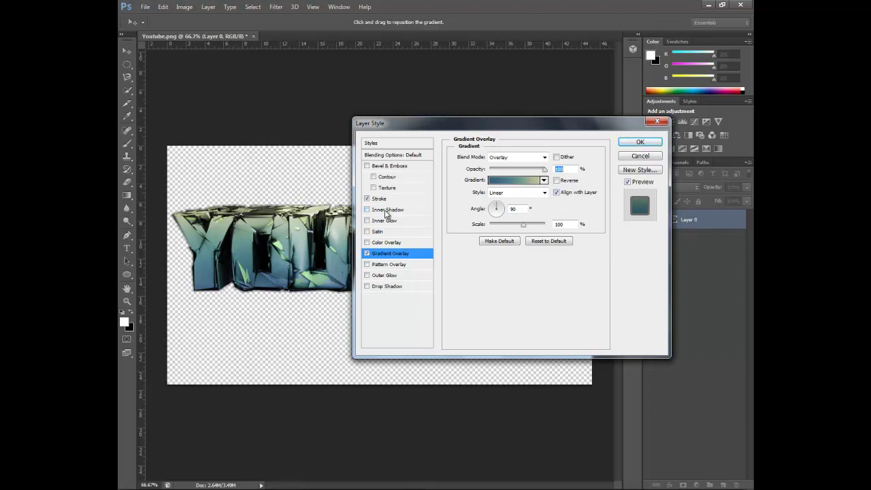
Add a Multiply drop shadow with 100% opacity and a 90° angle, and apply the layer style.
click(395, 288)
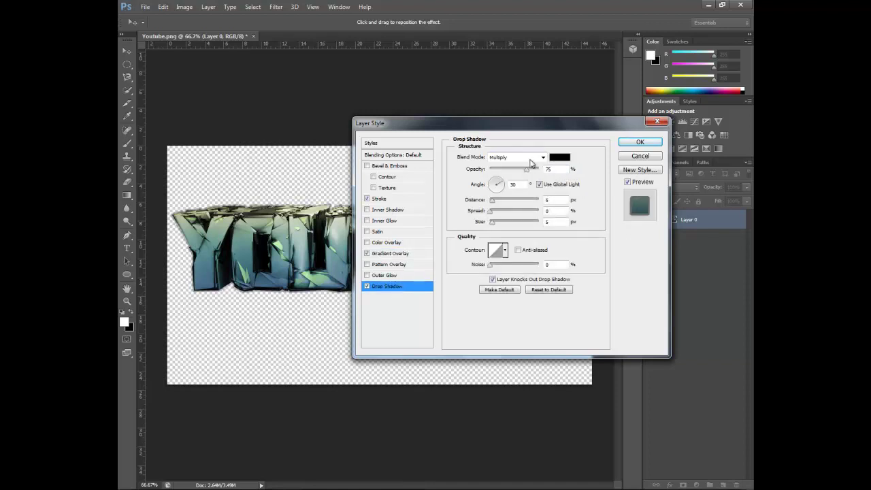
drag(526, 170, 543, 170)
drag(496, 181, 496, 176)
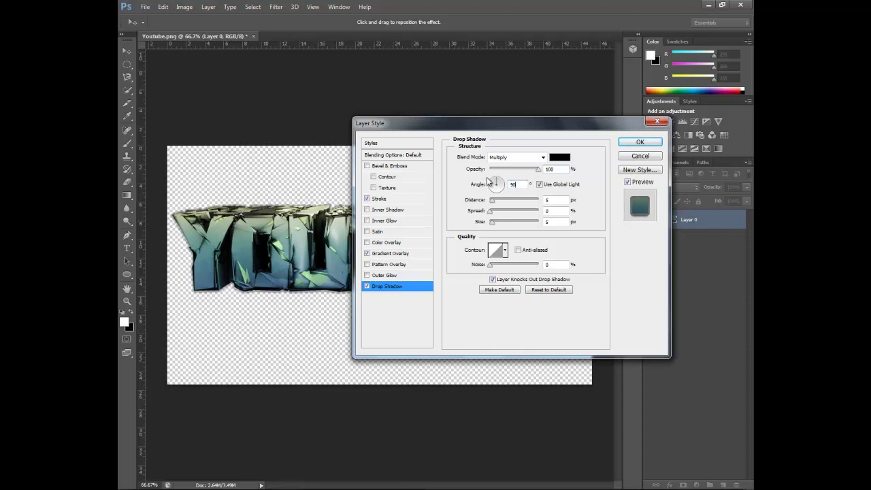
key(Return)
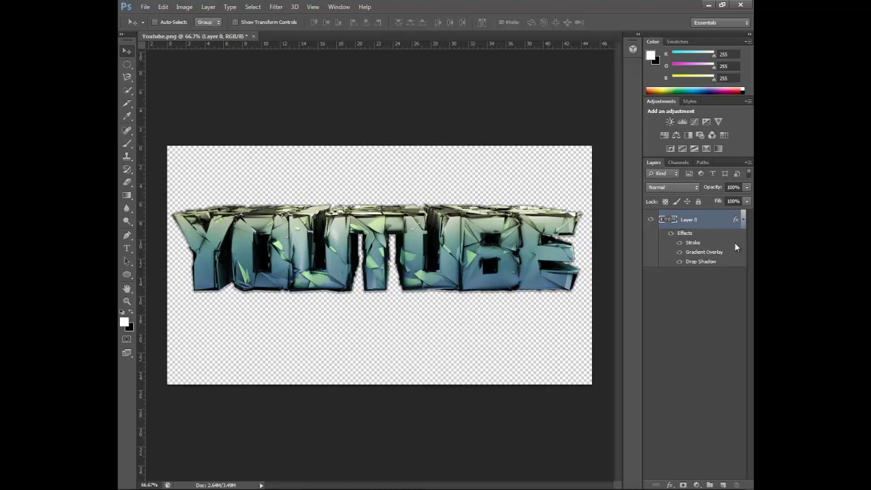
Start opening a file and go to the Editing folder on the Desktop.
click(145, 6)
click(151, 26)
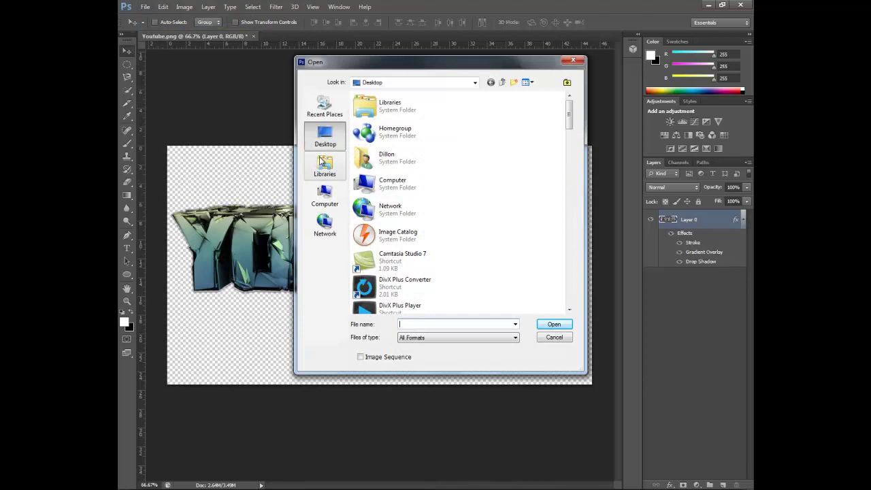
text(ed)
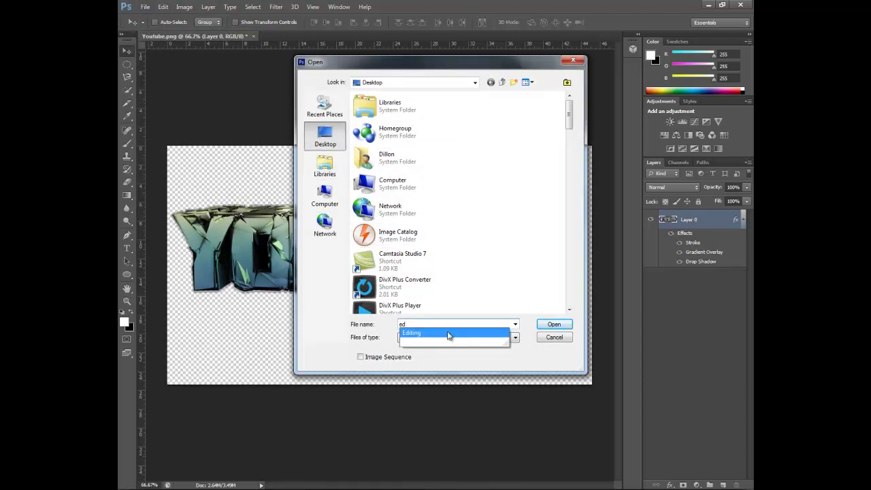
click(449, 334)
click(554, 325)
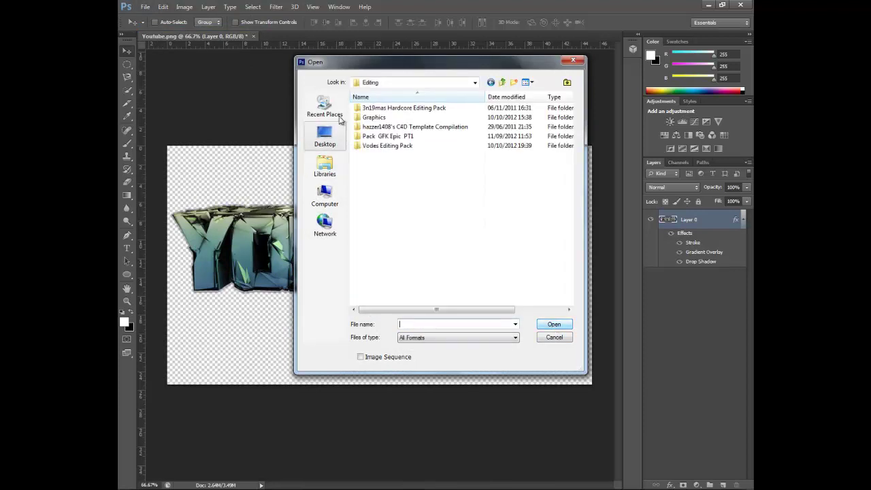
double_click(381, 136)
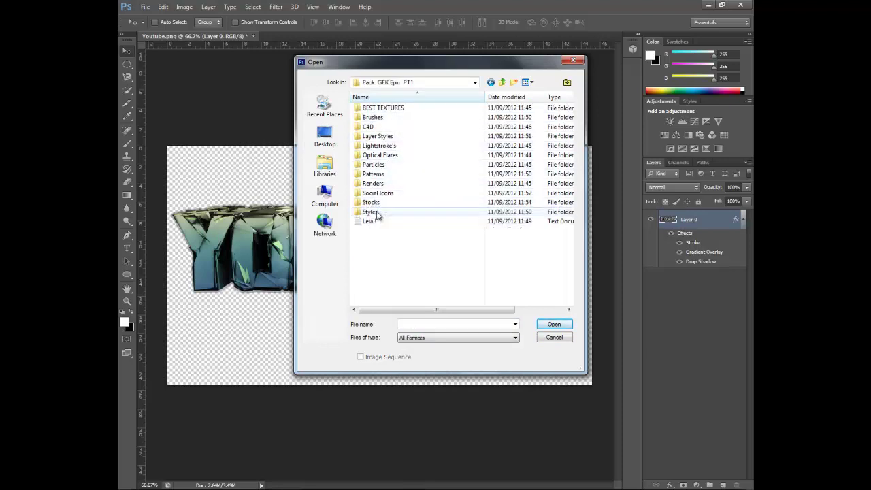
click(491, 82)
double_click(421, 109)
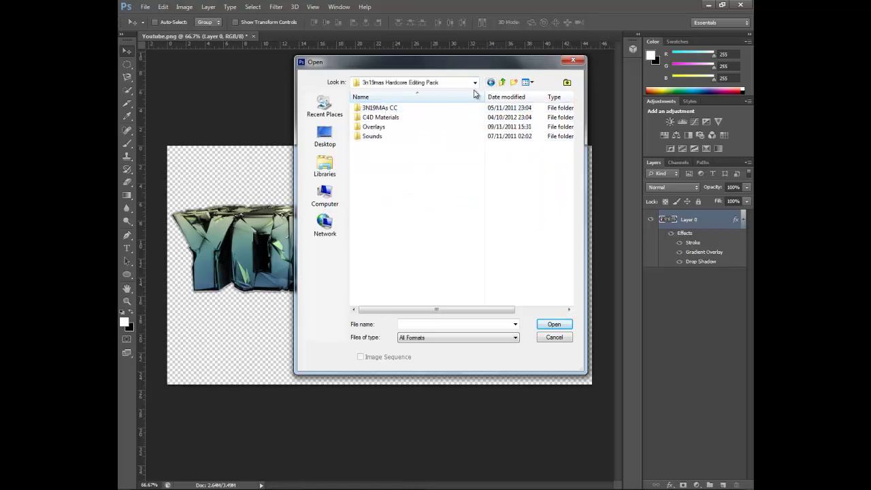
click(502, 82)
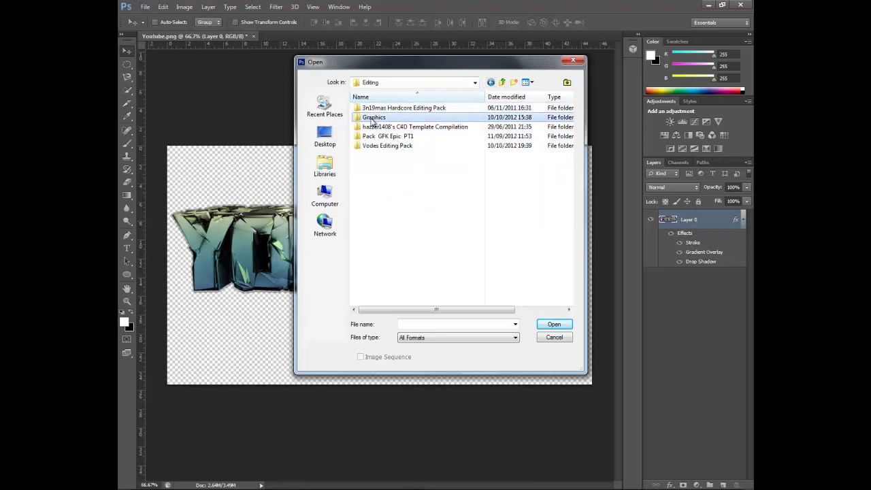
Open PARTNER BG.psd from the BG layouts folder inside Graphics, accepting the missing fonts.
double_click(436, 117)
double_click(443, 108)
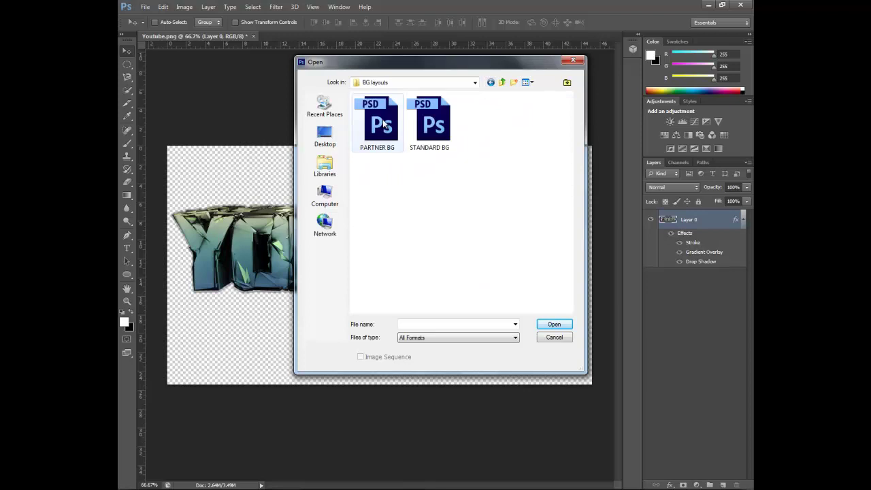
double_click(381, 123)
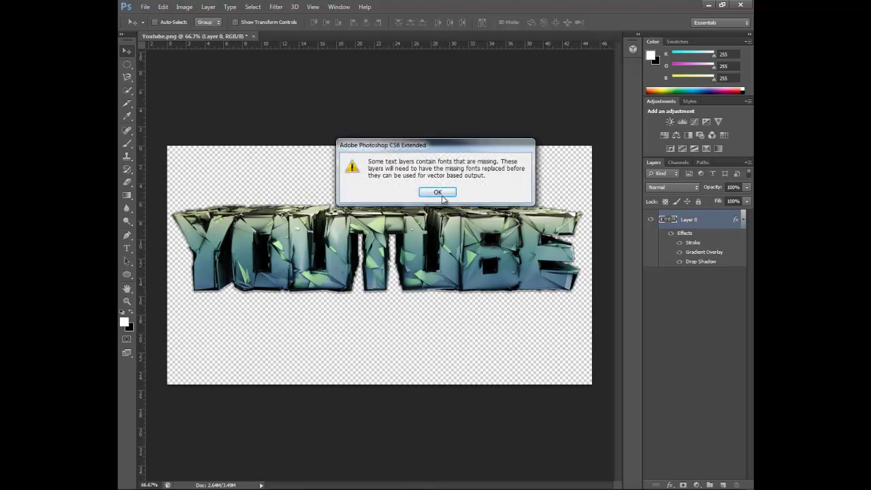
click(441, 193)
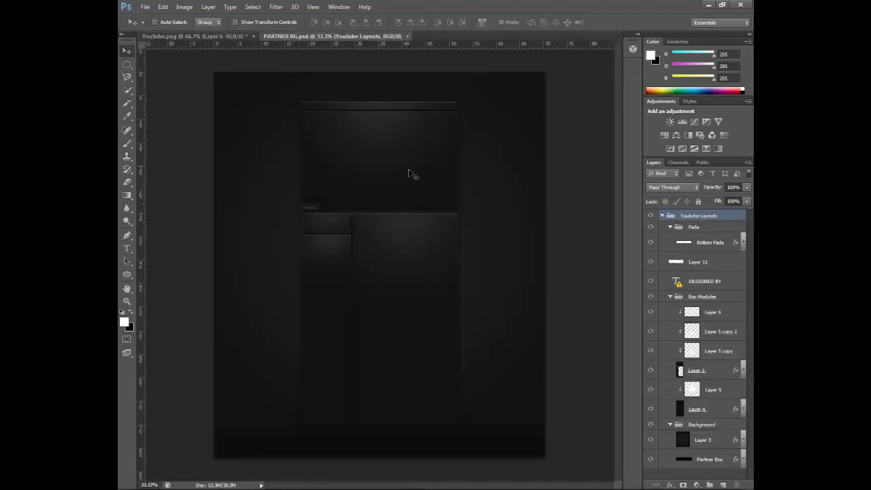
Move the text layer in Youtube.png slightly lower and load its pixels as a selection.
click(163, 7)
click(194, 24)
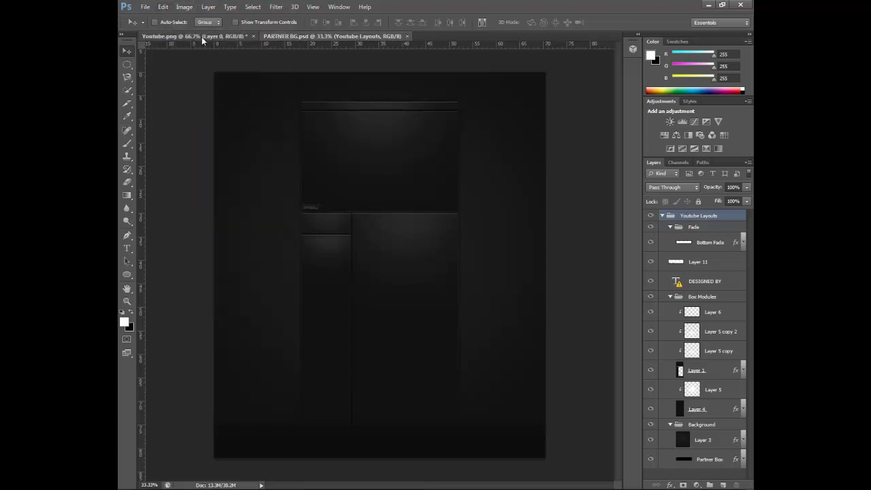
click(202, 38)
drag(290, 226, 292, 247)
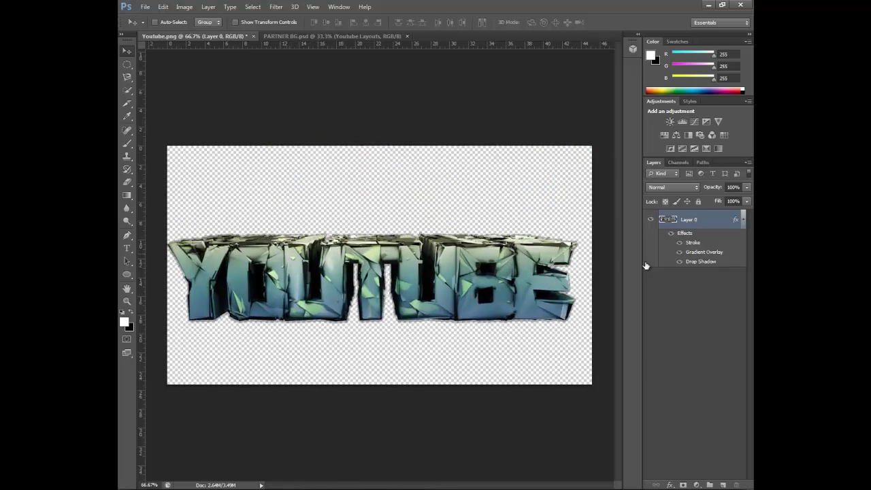
ctrl+click(666, 219)
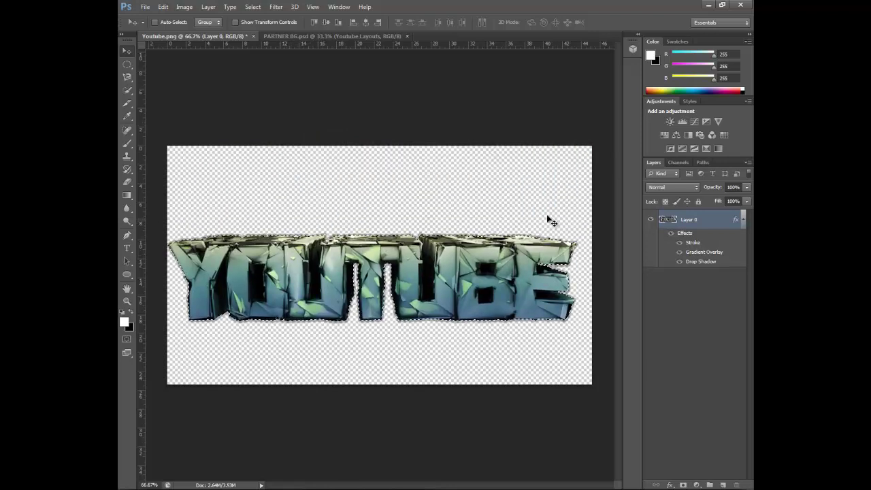
Paste the copied YouTube text into PARTNER BG.psd and place its layer in the Fade group, directly below Bottom Fade.
click(307, 37)
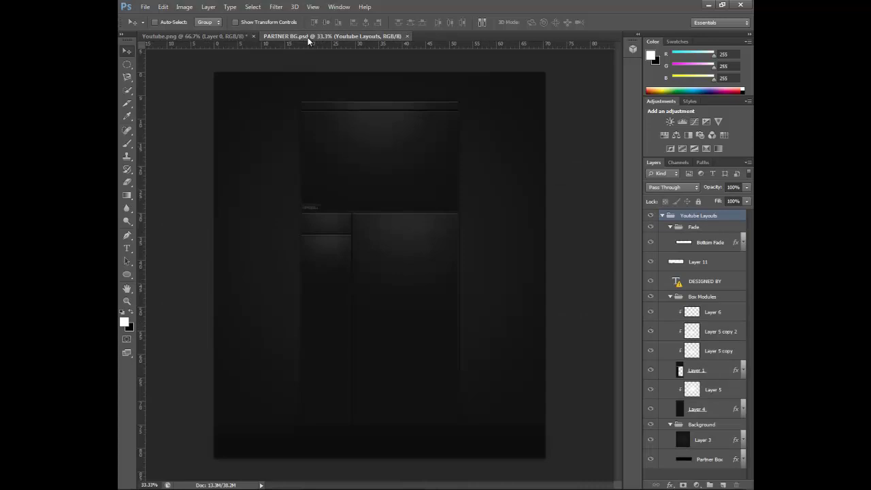
key(ctrl+v)
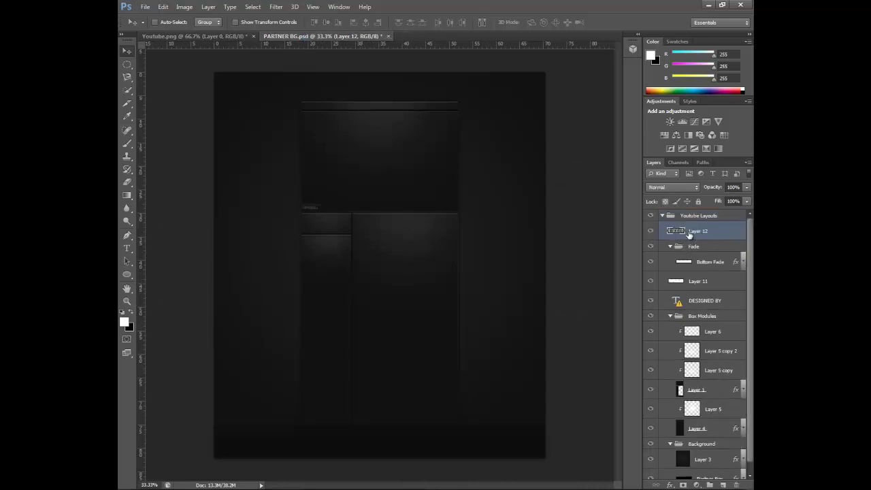
drag(690, 233, 687, 218)
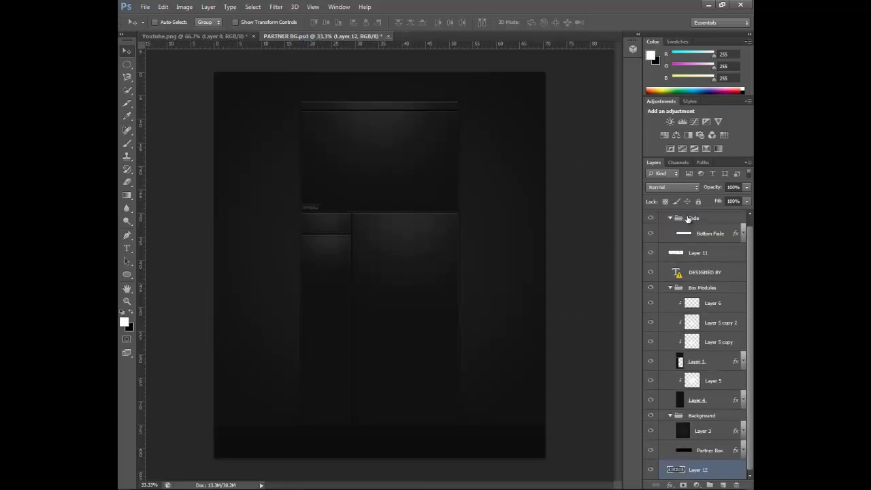
drag(705, 471, 681, 228)
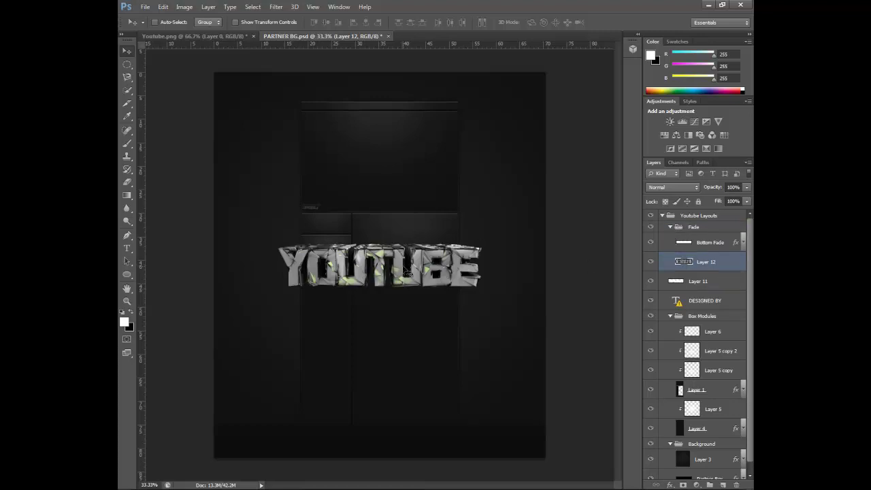
Move the pasted text to the upper edge of the layout and scale it to about 45% width and 39% height.
drag(407, 272, 399, 99)
click(164, 7)
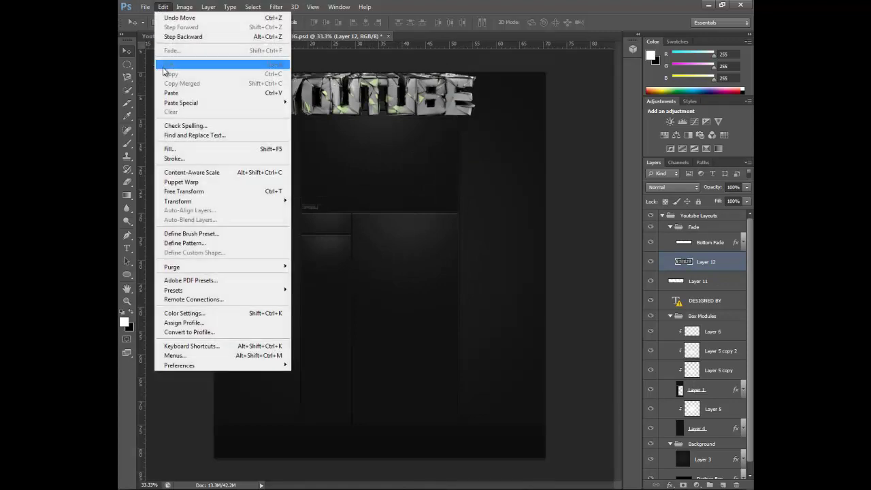
click(305, 212)
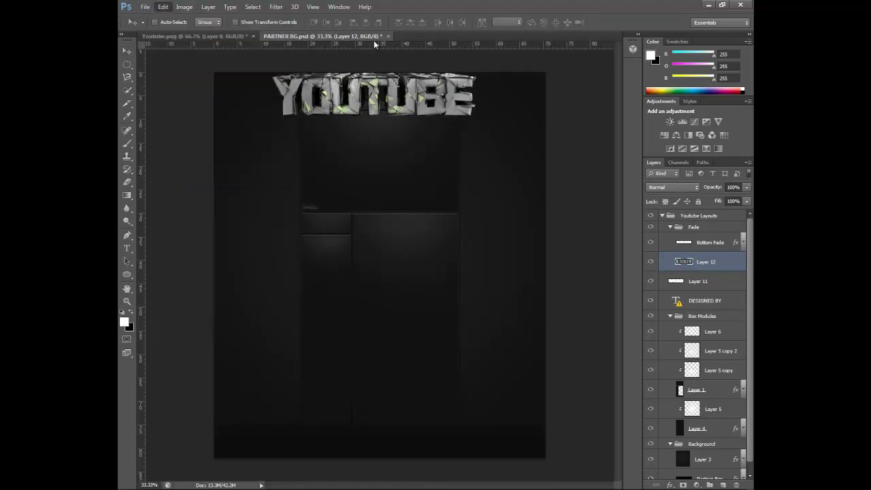
drag(346, 83, 373, 98)
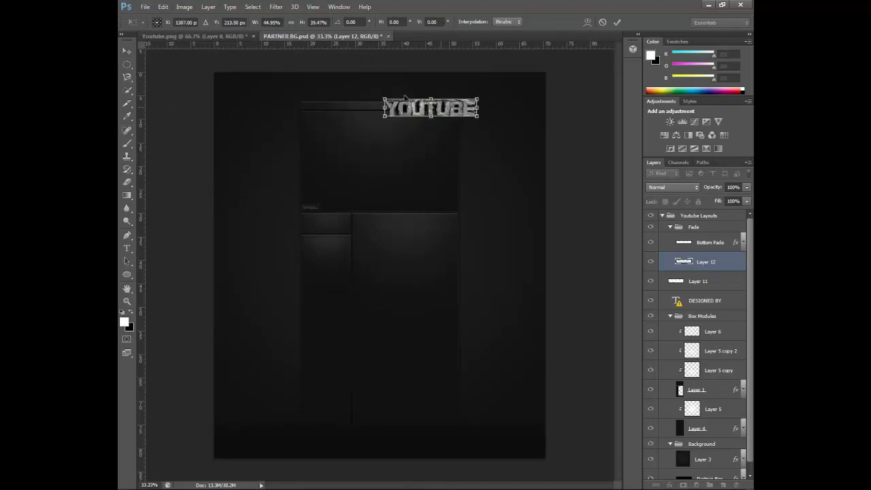
Centre the scaled text above the header box at about X 995 px, Y 86.5 px, without rotation, and apply the transform.
key(shift+Left)
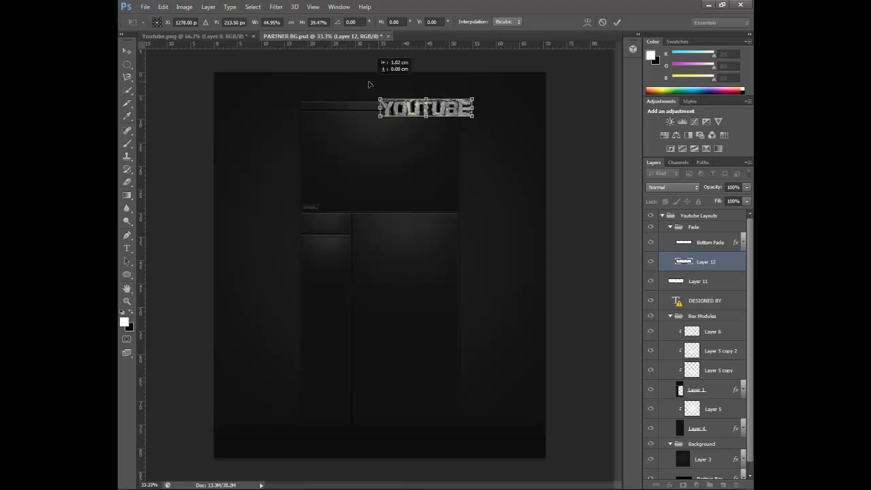
drag(440, 108, 399, 103)
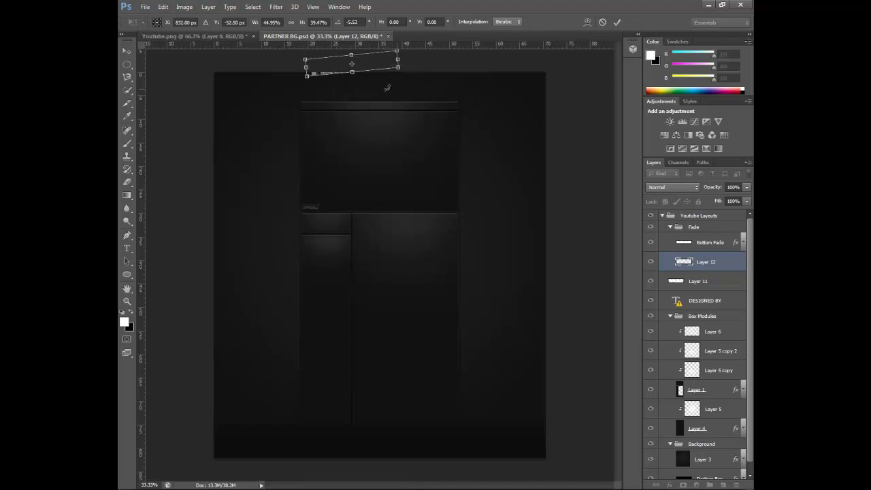
key(ctrl+z)
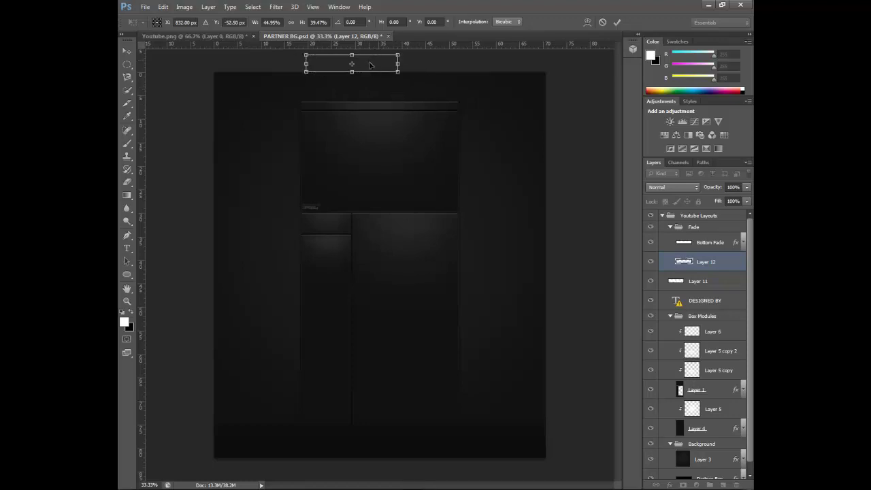
drag(393, 88, 392, 87)
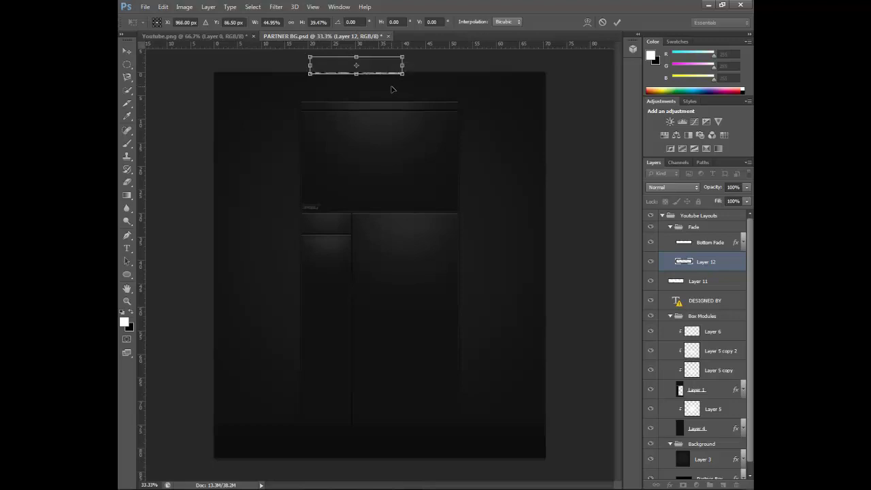
key(ctrl+z)
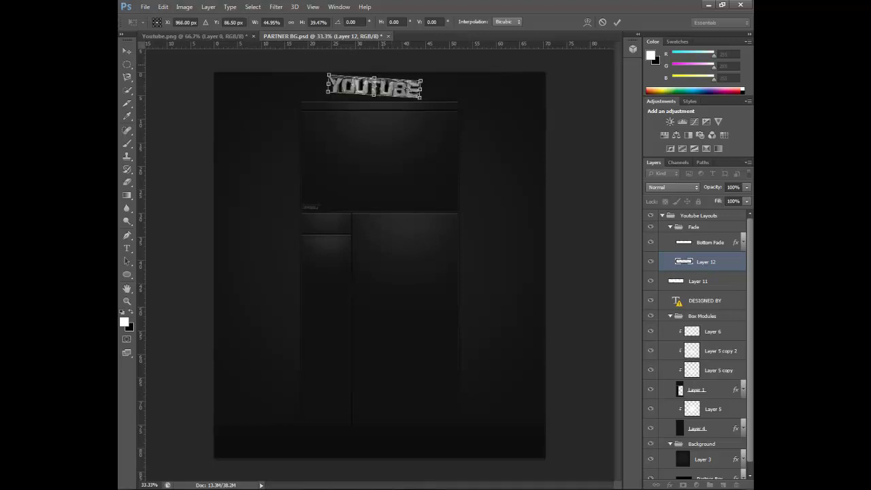
key(ctrl+z)
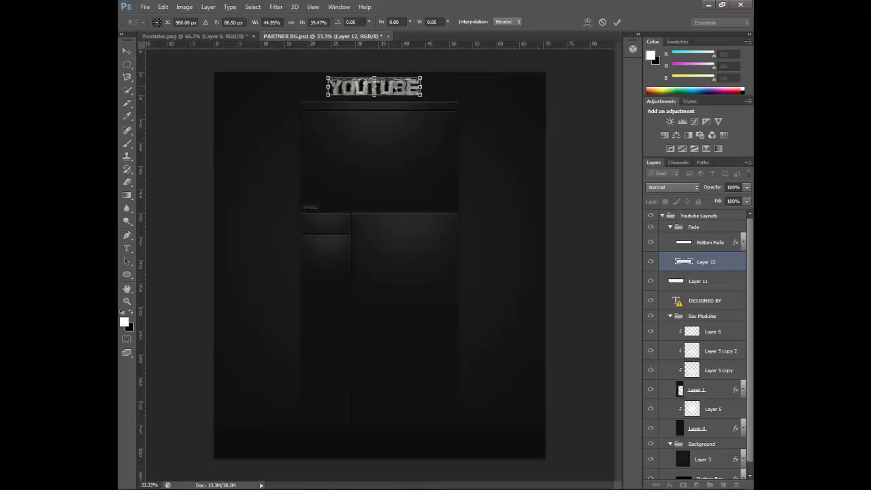
click(397, 88)
drag(397, 89, 402, 89)
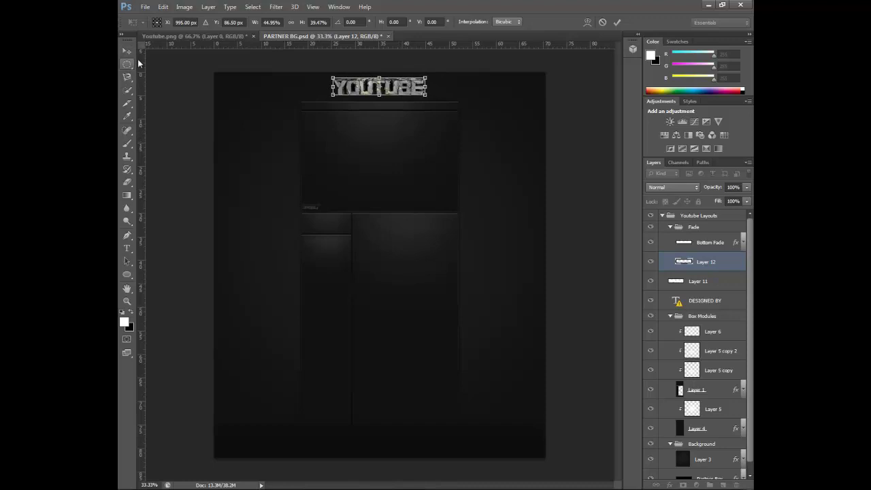
key(Return)
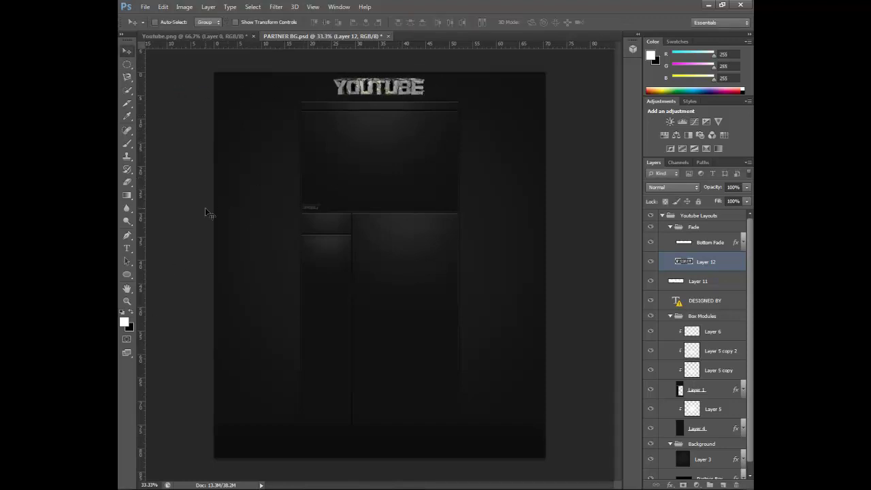
click(146, 7)
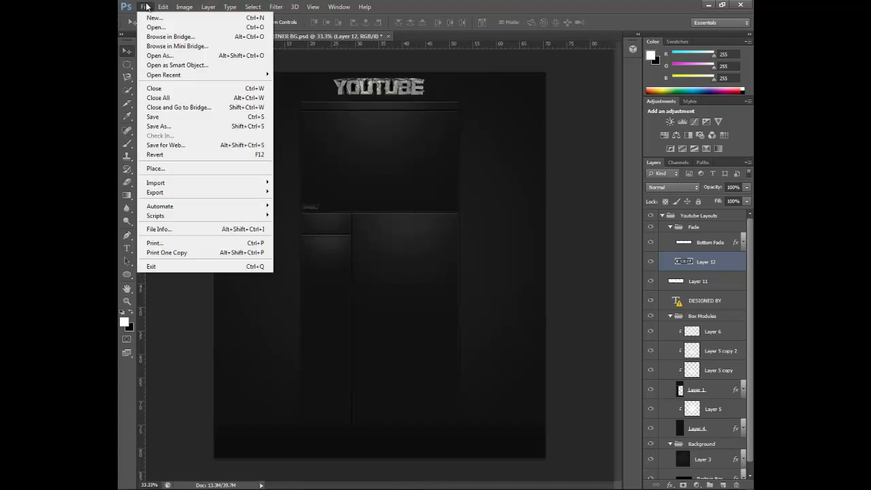
click(146, 7)
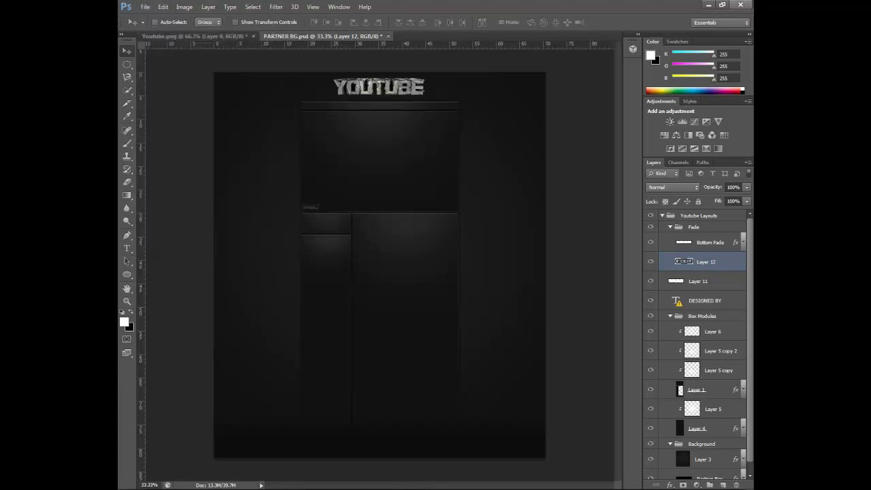